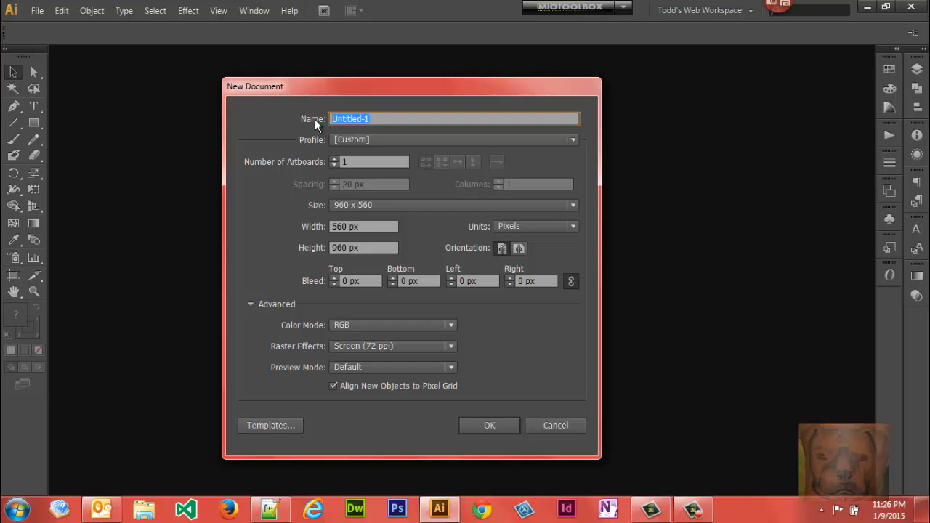
Step: Create a new document named "Drawing Objects" with the Web profile and a size of 800 x 600
{"action": "type", "text": "Drawing Objects"}
{"action": "left_click", "coordinate": [374, 140]}
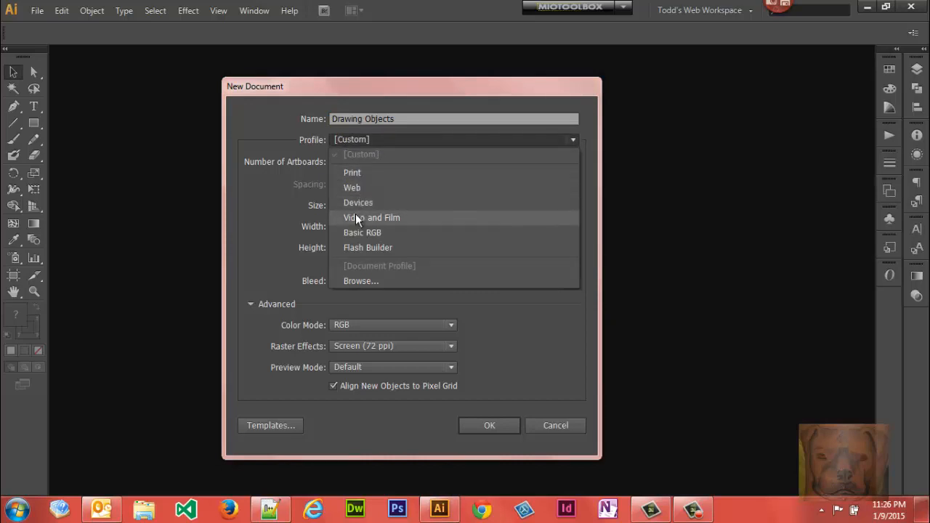
{"action": "left_click", "coordinate": [353, 187]}
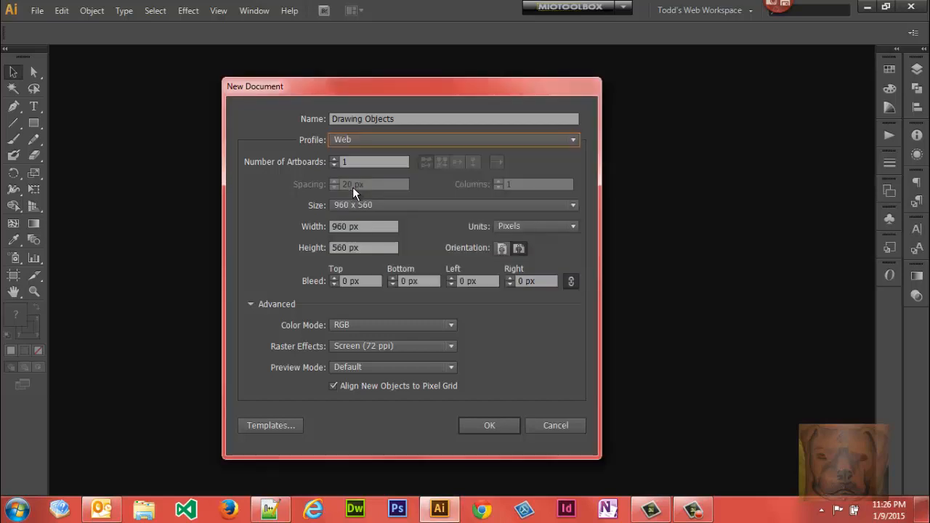
{"action": "left_click", "coordinate": [401, 203]}
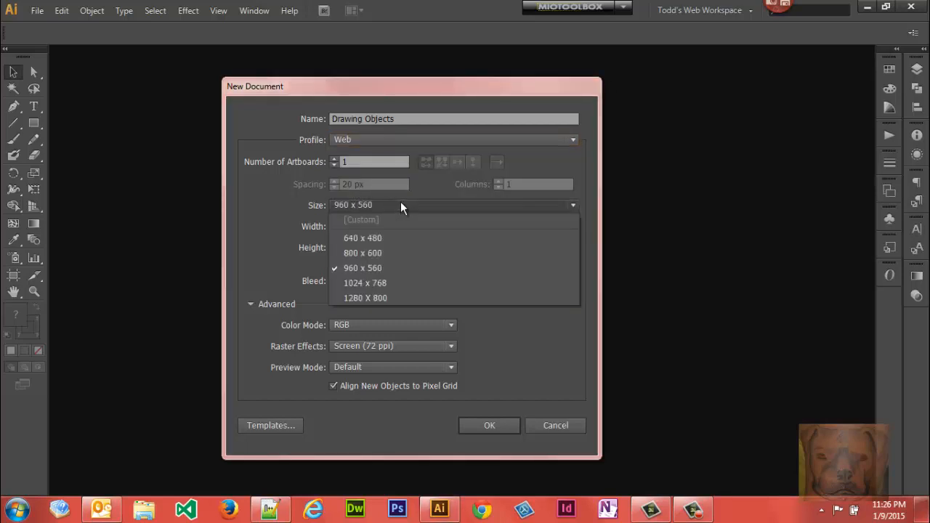
{"action": "left_click", "coordinate": [363, 252]}
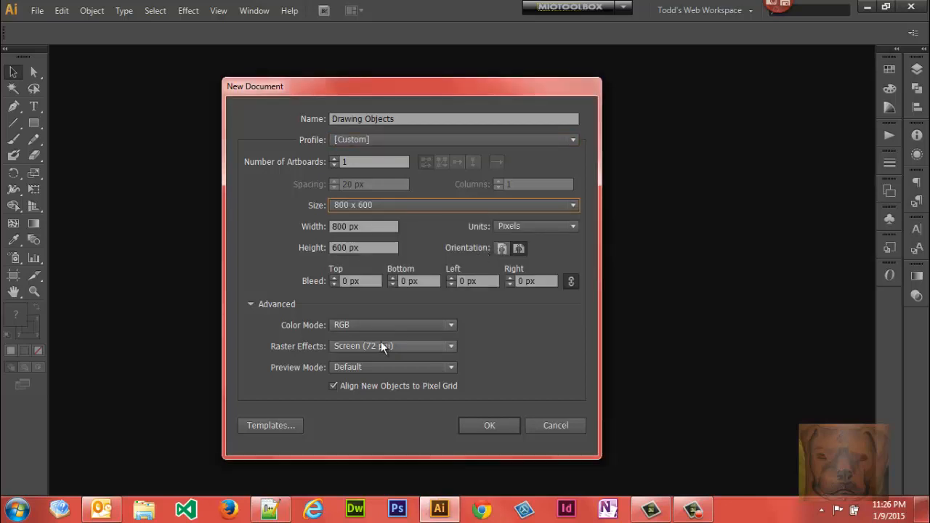
{"action": "left_click", "coordinate": [495, 425]}
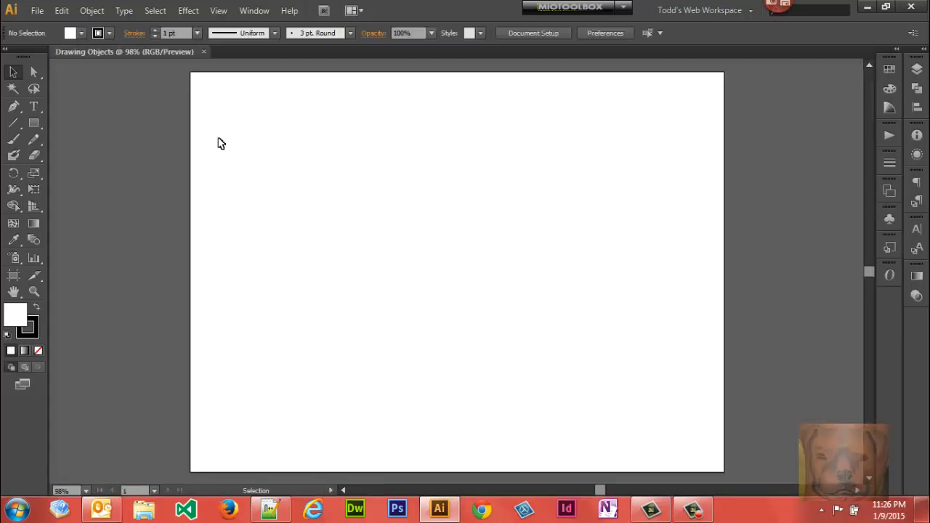
Step: Draw a small rectangle, a wide rectangle beside it and a square below them with the Rectangle tool
{"action": "left_click", "coordinate": [39, 123]}
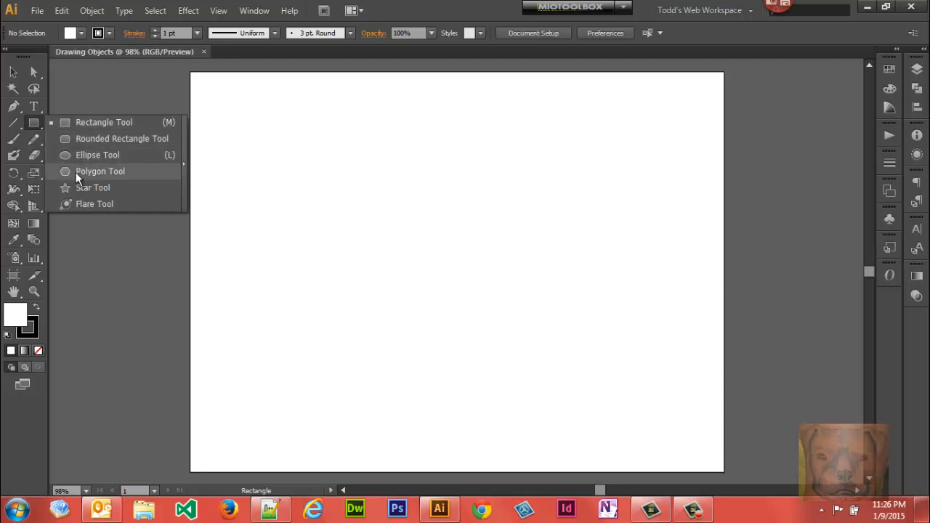
{"action": "left_click", "coordinate": [67, 120]}
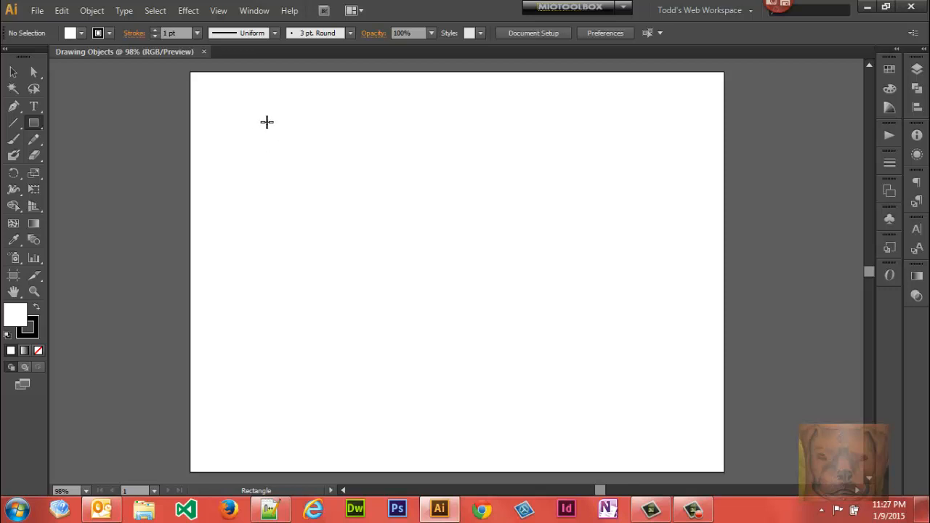
{"action": "left_click_drag", "start_coordinate": [267, 123], "coordinate": [347, 187]}
{"action": "left_click_drag", "start_coordinate": [347, 188], "coordinate": [347, 188]}
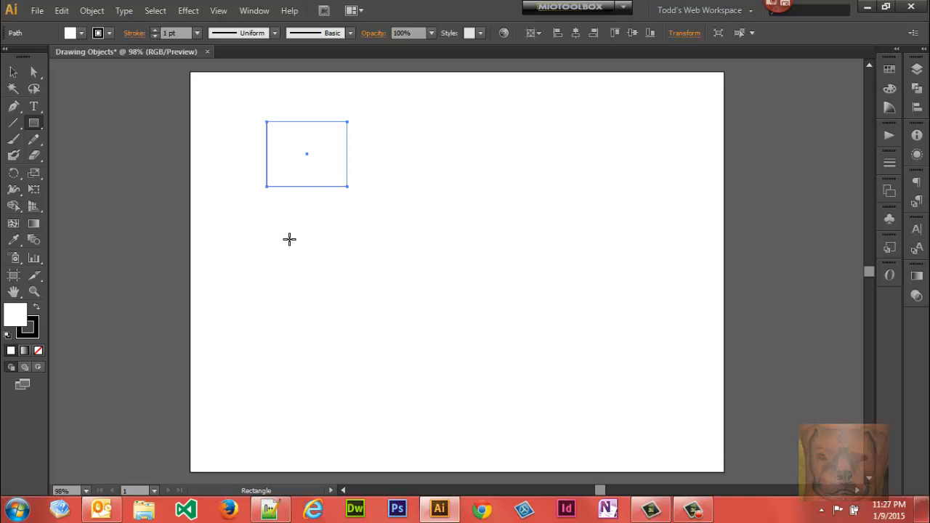
{"action": "left_click_drag", "start_coordinate": [396, 133], "coordinate": [603, 235]}
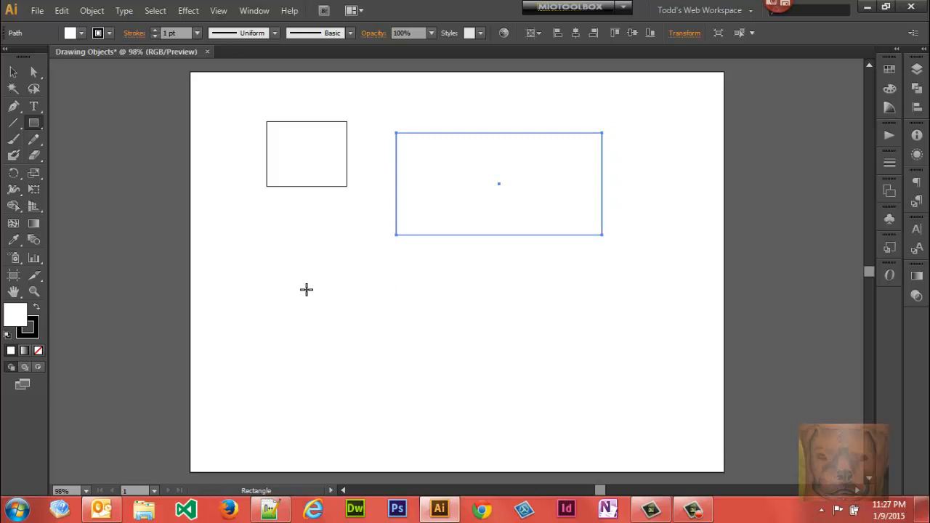
{"action": "left_click_drag", "start_coordinate": [306, 290], "coordinate": [439, 358]}
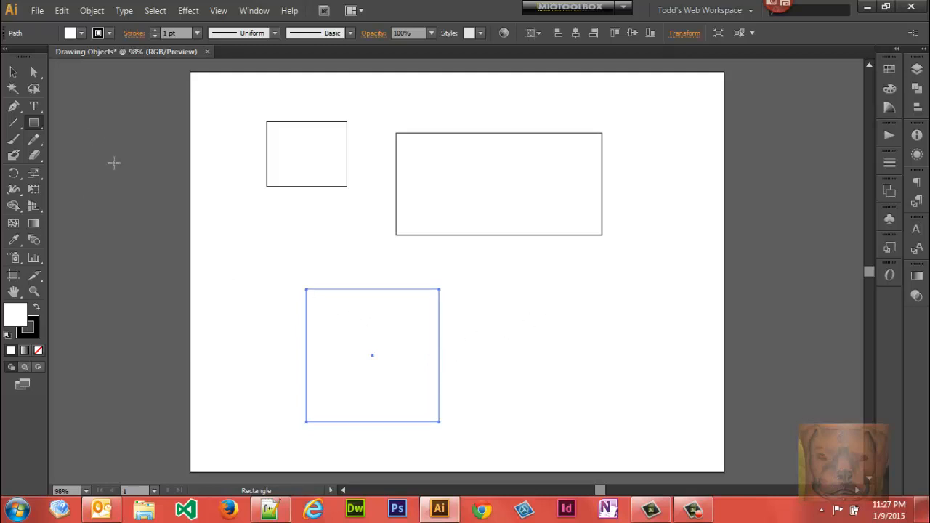
Step: Undo the drawing of all three shapes to clear the artboard
{"action": "key", "text": "ctrl+z"}
{"action": "key", "text": "ctrl+z"}
{"action": "key", "text": "ctrl+z"}
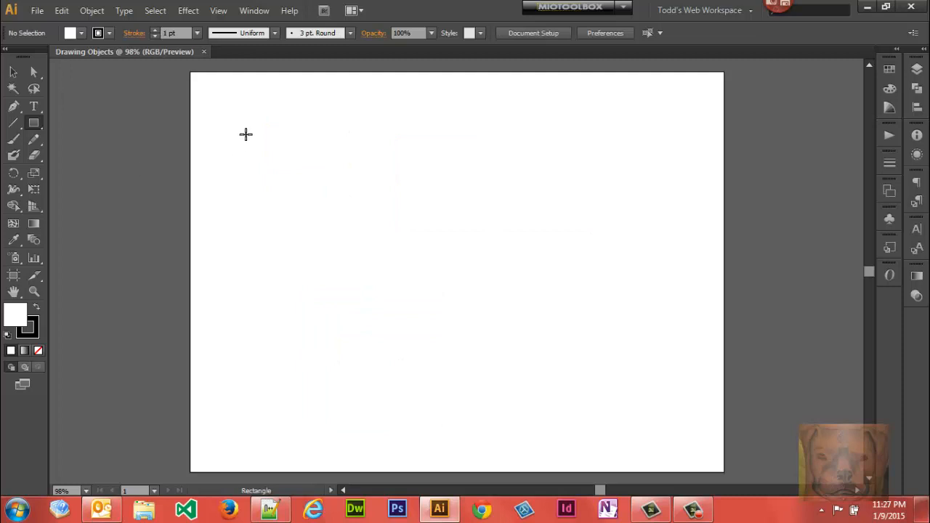
Step: Draw a square in the artboard's upper left area and a wide rectangle overlapping its lower right corner, and shift the rectangle slightly left
{"action": "left_click_drag", "start_coordinate": [246, 133], "coordinate": [355, 233]}
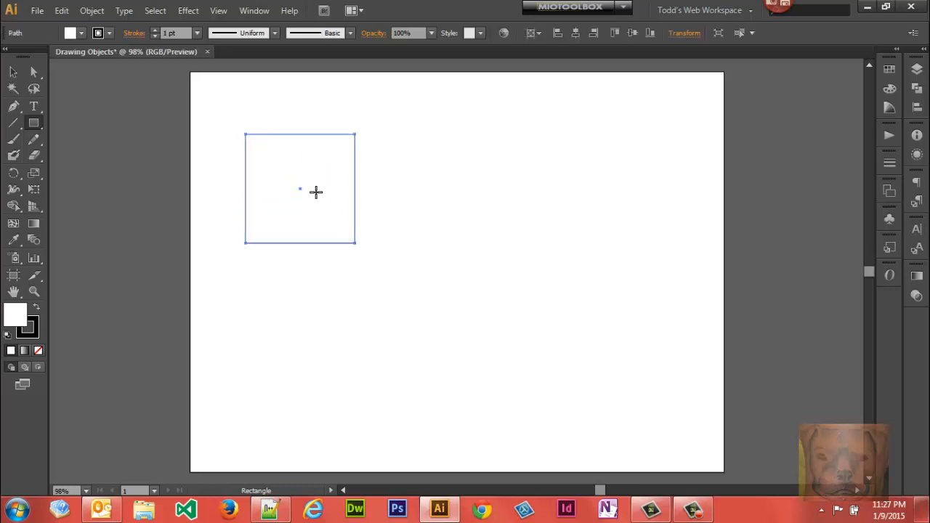
{"action": "left_click_drag", "start_coordinate": [315, 192], "coordinate": [476, 273]}
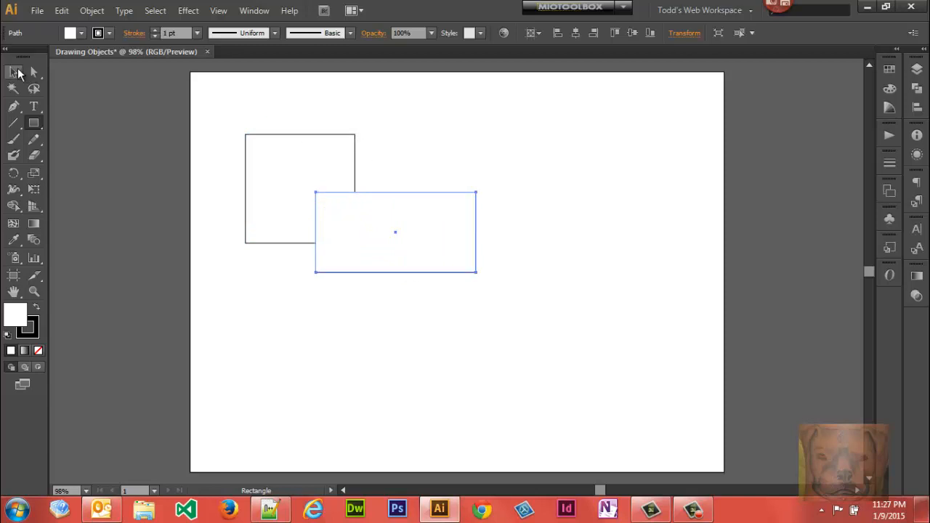
{"action": "left_click", "coordinate": [16, 72]}
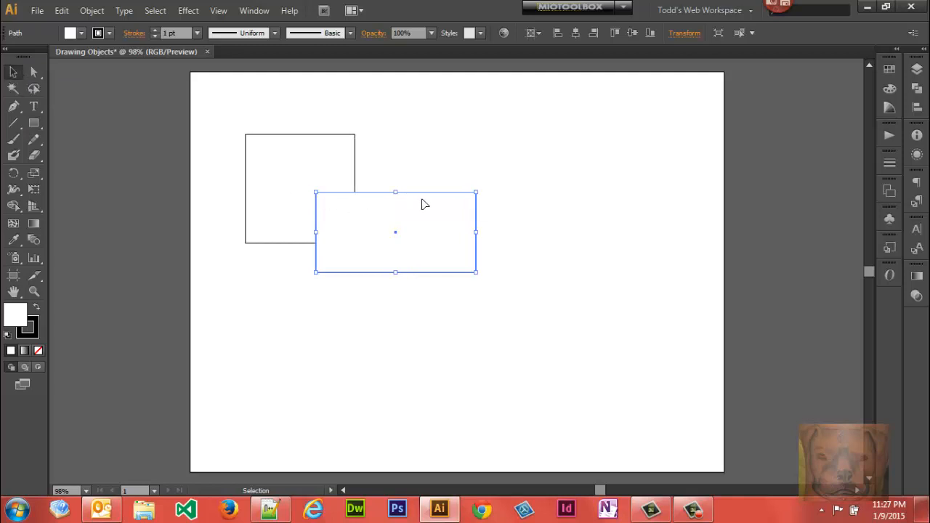
{"action": "left_click_drag", "start_coordinate": [418, 225], "coordinate": [384, 226]}
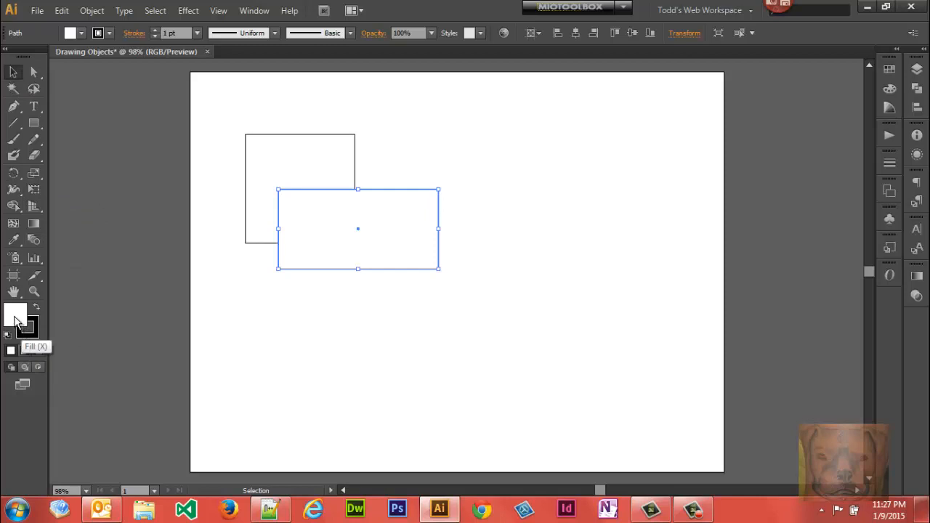
Step: Examine the fill and stroke color choices and the available stroke weights for the selected rectangle
{"action": "left_click", "coordinate": [37, 333]}
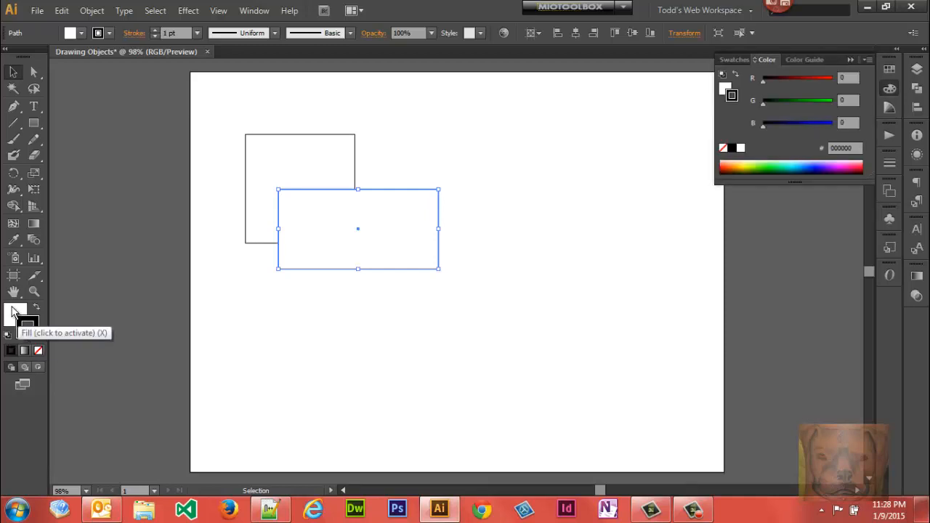
{"action": "left_click", "coordinate": [12, 312]}
{"action": "left_click", "coordinate": [31, 337]}
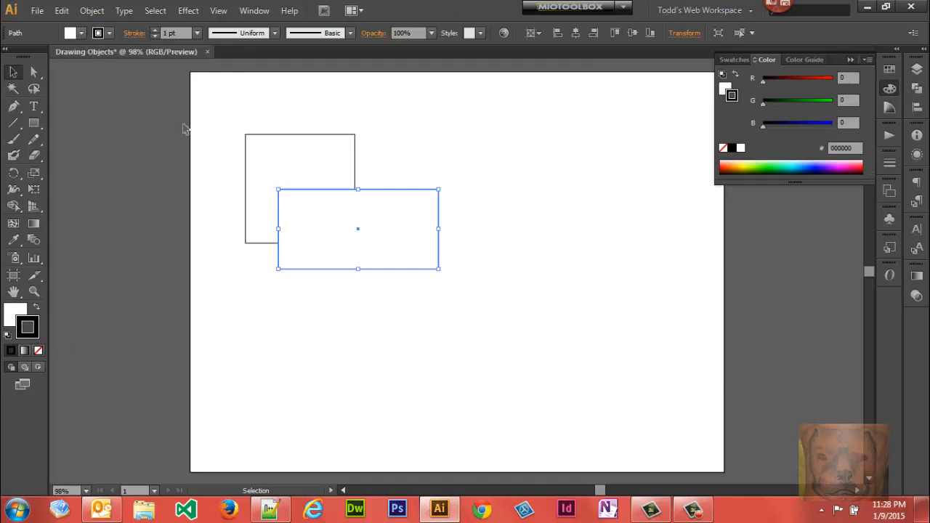
{"action": "left_click", "coordinate": [82, 34]}
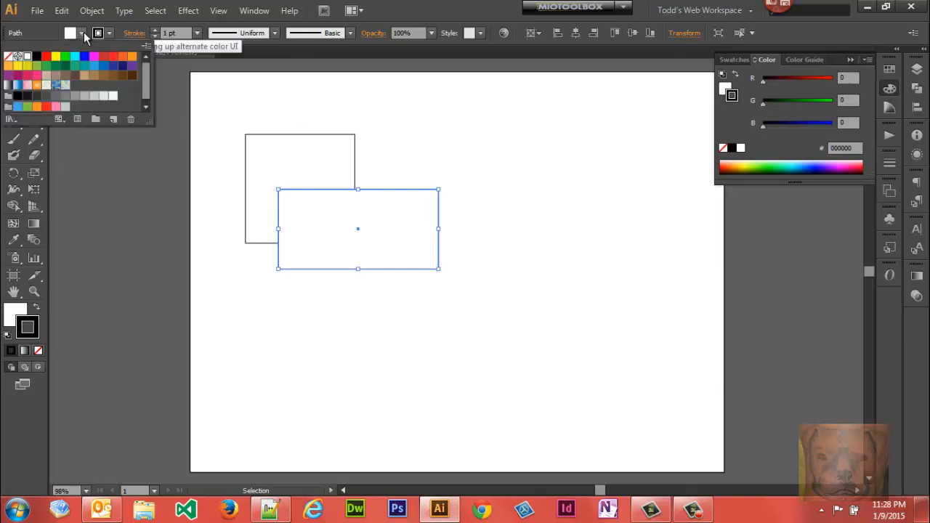
{"action": "left_click", "coordinate": [112, 34]}
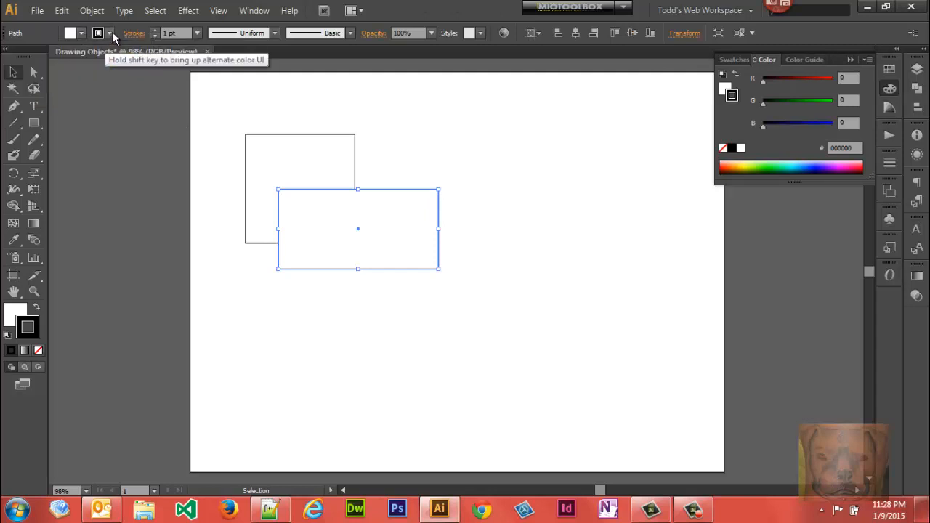
{"action": "left_click", "coordinate": [111, 33]}
{"action": "left_click", "coordinate": [111, 33]}
{"action": "left_click", "coordinate": [197, 34]}
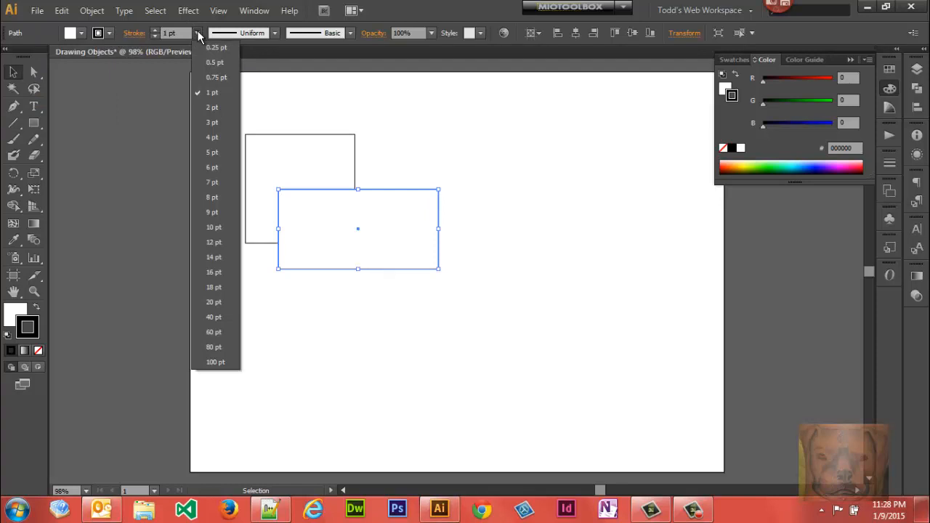
{"action": "left_click", "coordinate": [199, 34]}
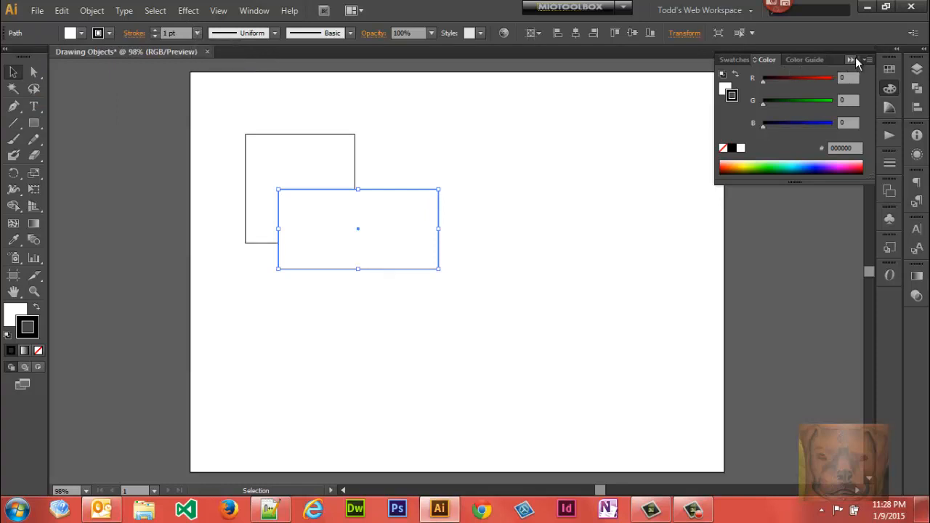
Step: Swap the wide rectangle's fill and stroke colors, and swap them back
{"action": "left_click", "coordinate": [736, 76]}
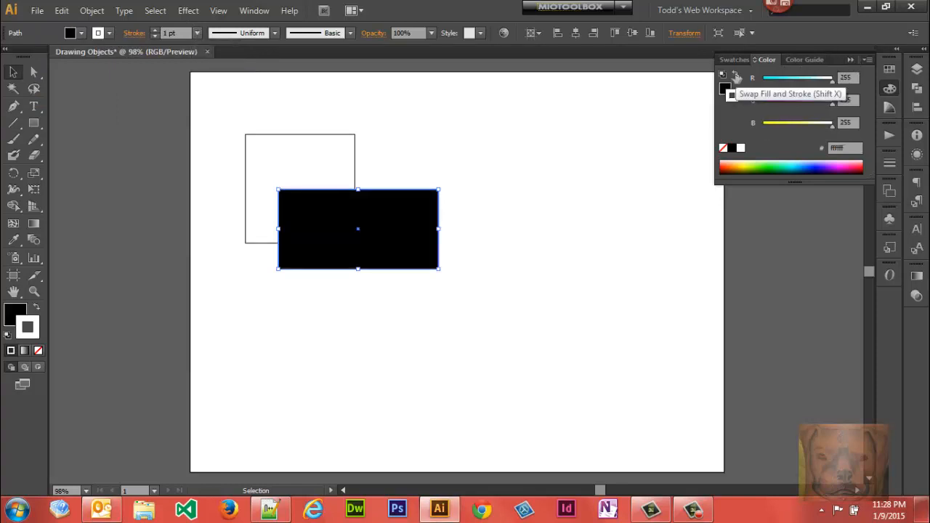
{"action": "left_click", "coordinate": [736, 77]}
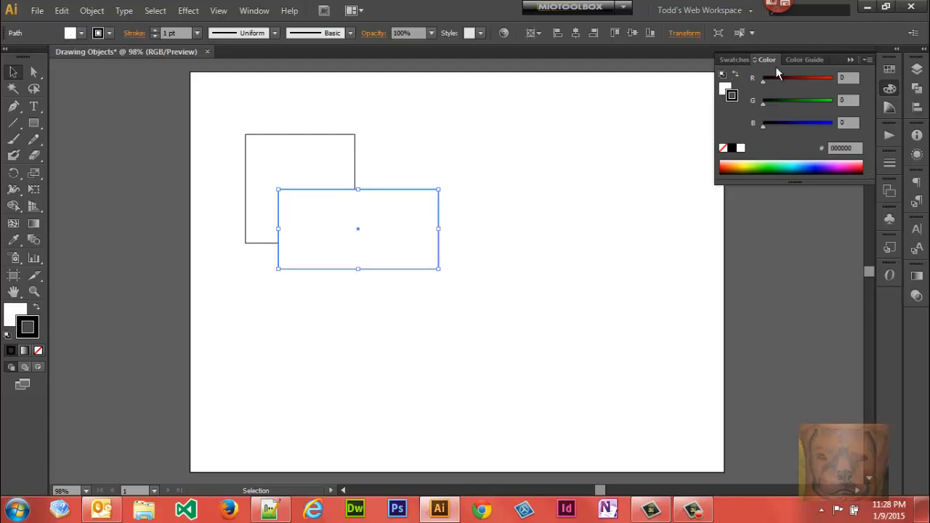
{"action": "left_click", "coordinate": [849, 61]}
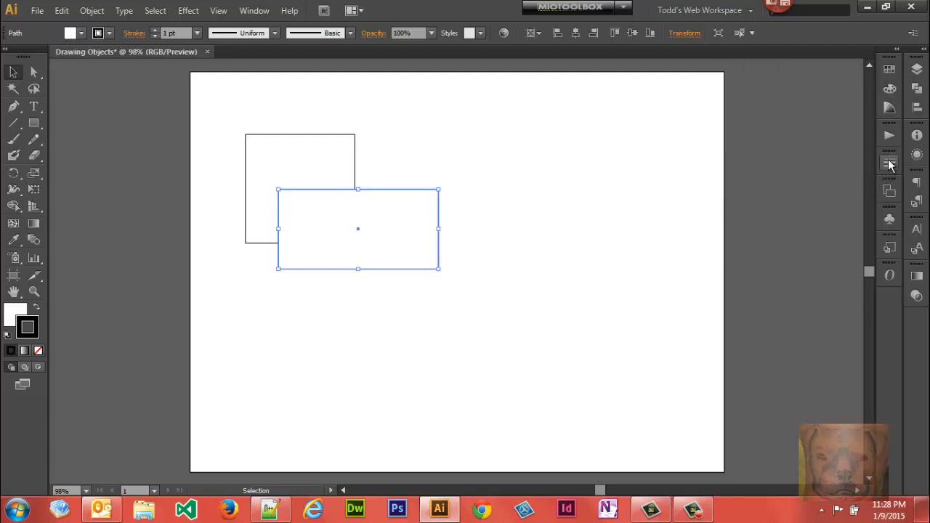
Step: Examine the detailed stroke options for the selected rectangle, such as weight, corners and dashed line
{"action": "left_click", "coordinate": [256, 10]}
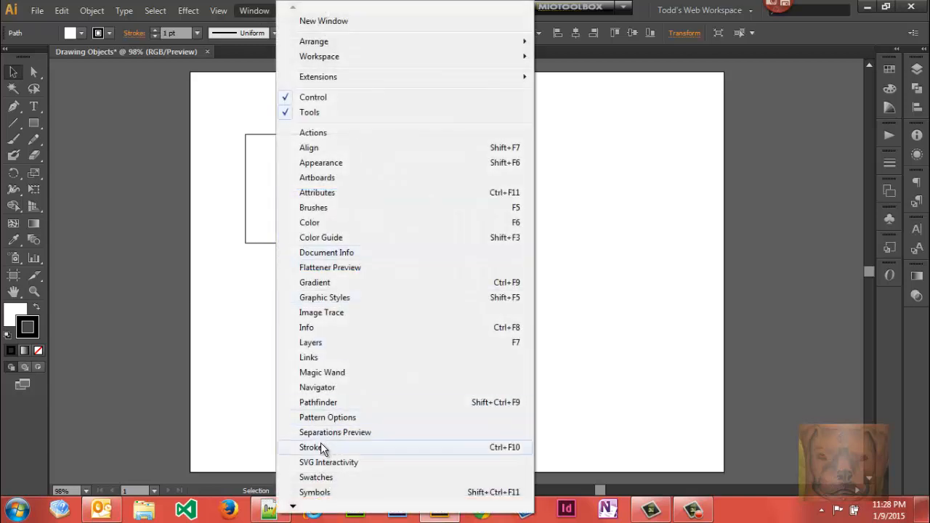
{"action": "left_click", "coordinate": [889, 164]}
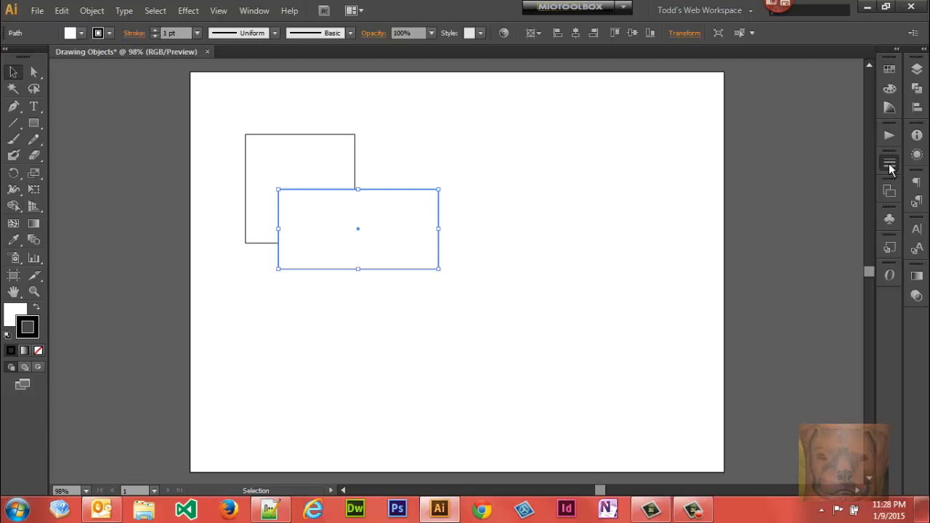
{"action": "left_click", "coordinate": [890, 164]}
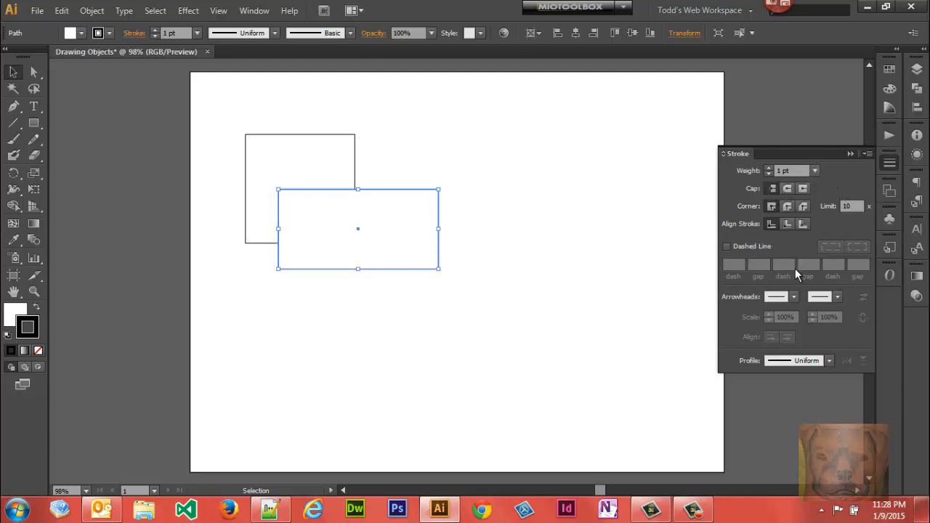
{"action": "left_click", "coordinate": [851, 153]}
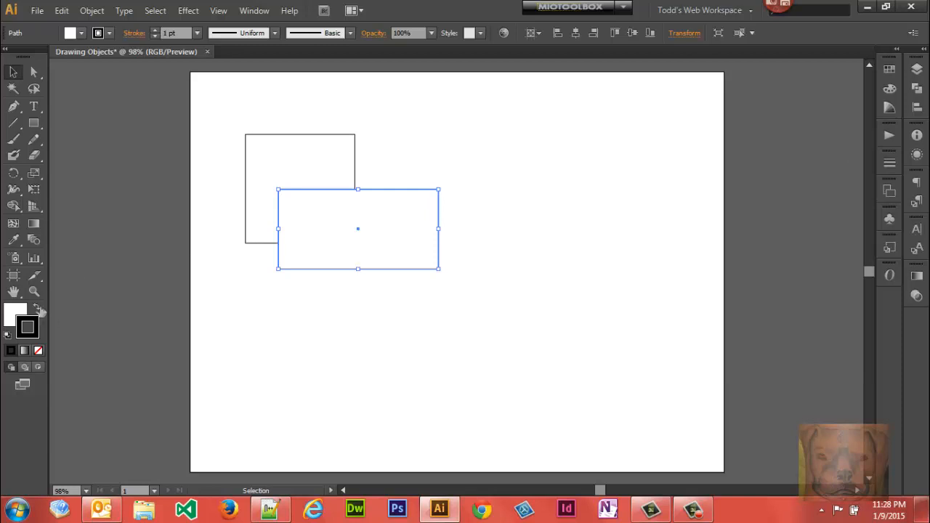
Step: Fill the square behind the wide rectangle with the RGB Red swatch
{"action": "left_click", "coordinate": [16, 309]}
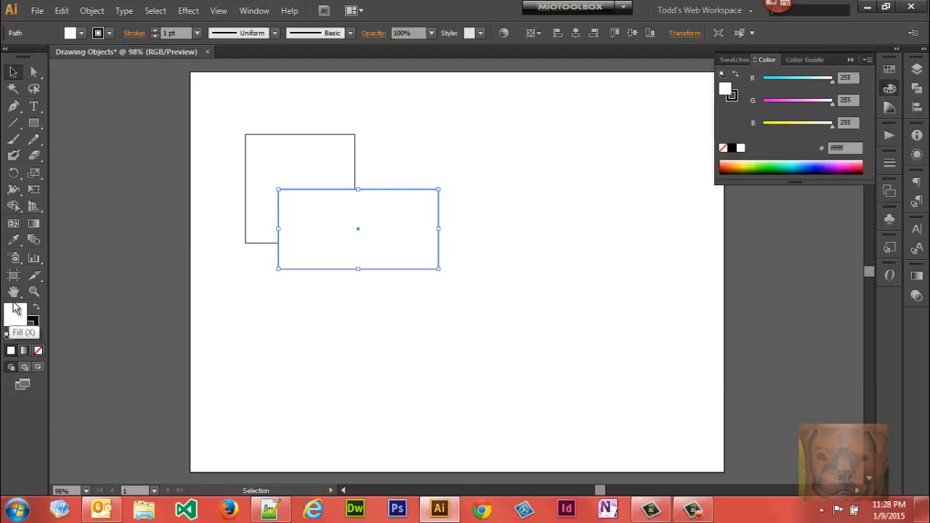
{"action": "left_click", "coordinate": [274, 173]}
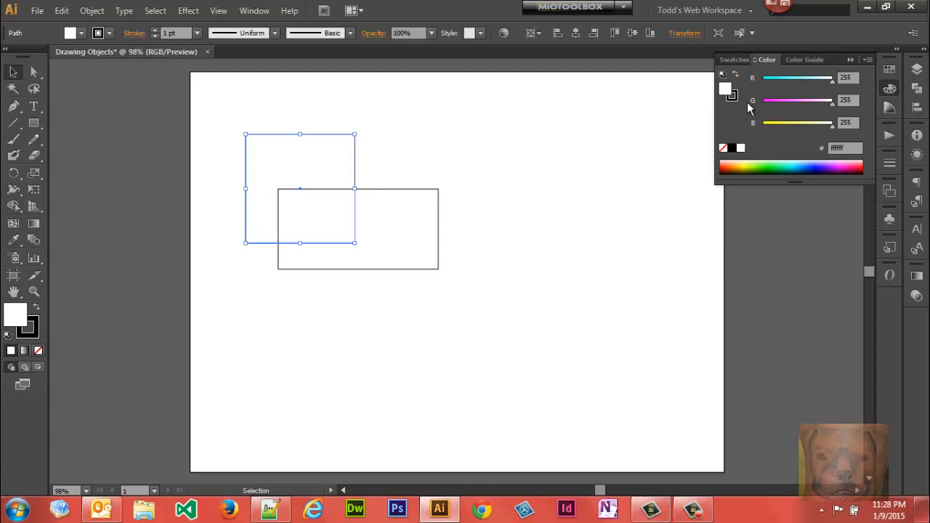
{"action": "left_click", "coordinate": [733, 59]}
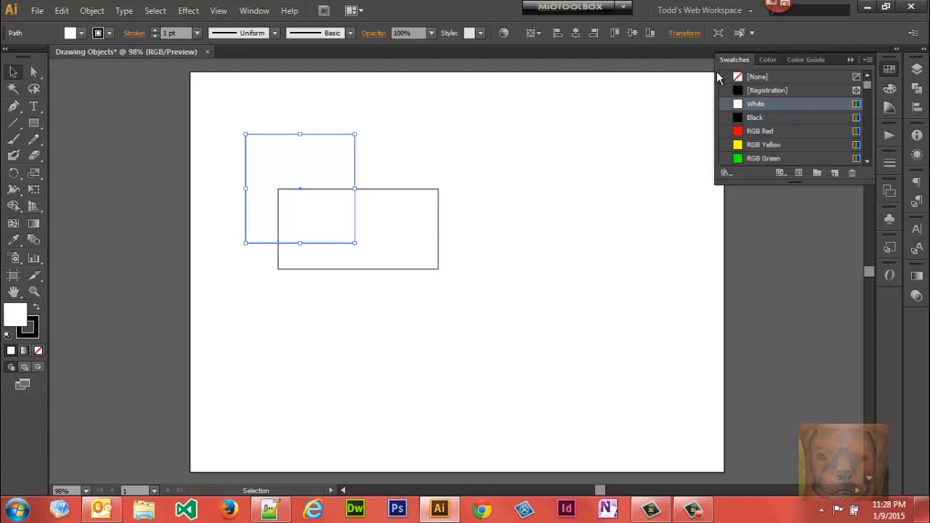
{"action": "left_click", "coordinate": [740, 134]}
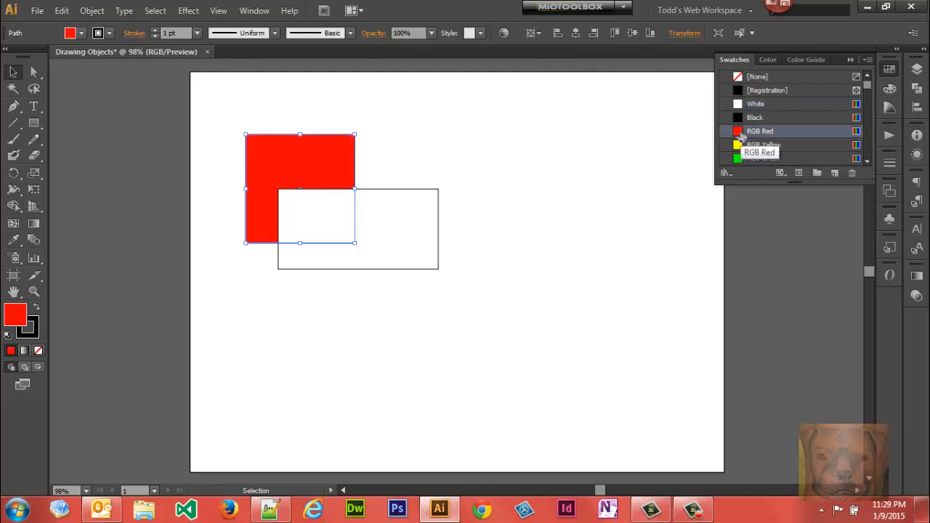
Step: Fill the wide rectangle in front with the RGB Green swatch
{"action": "left_click", "coordinate": [416, 240]}
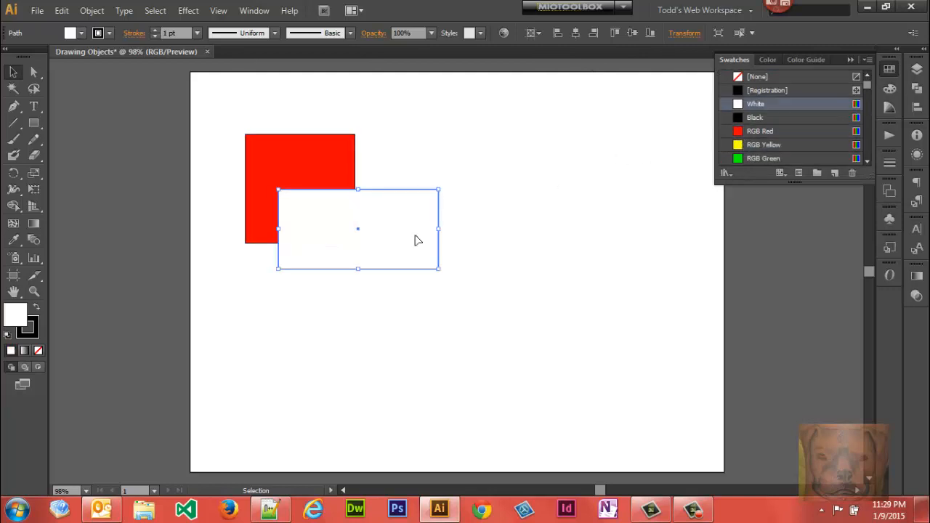
{"action": "left_click", "coordinate": [739, 159]}
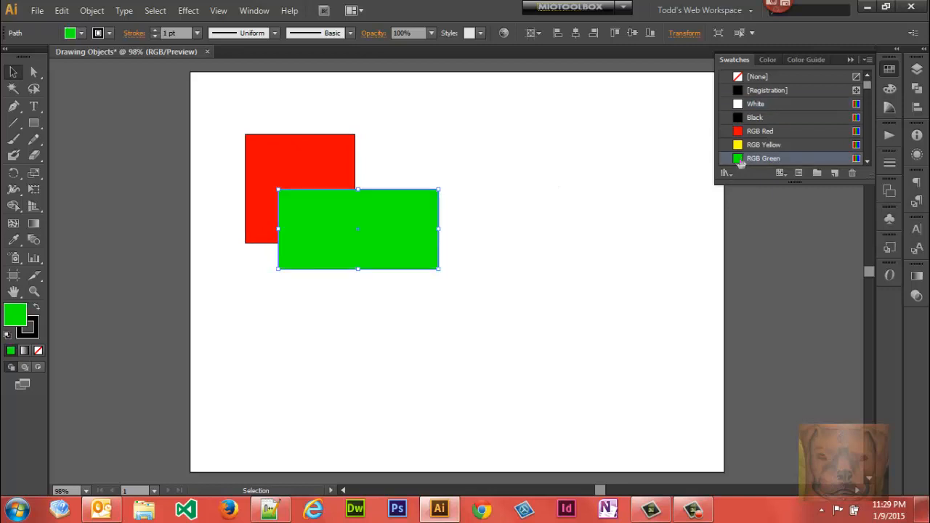
{"action": "left_click", "coordinate": [852, 59]}
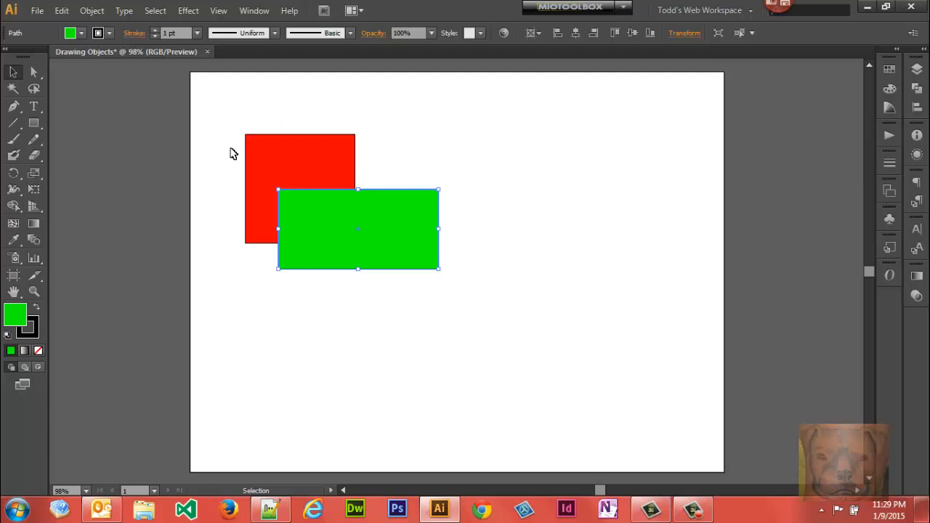
Step: Deselect the artwork, expand Layer 1 to list its paths, and hide the green and red paths and show them again
{"action": "left_click_drag", "start_coordinate": [229, 140], "coordinate": [543, 301]}
{"action": "left_click", "coordinate": [547, 297]}
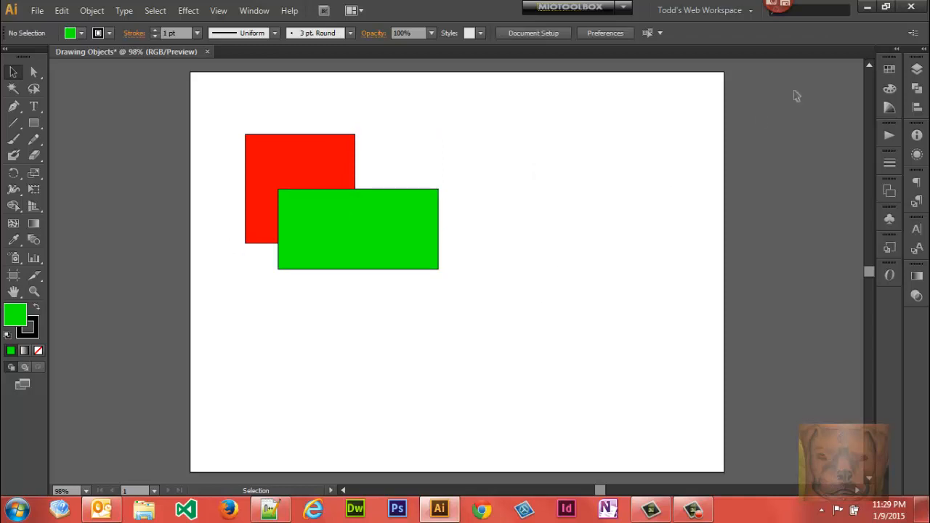
{"action": "left_click", "coordinate": [917, 71]}
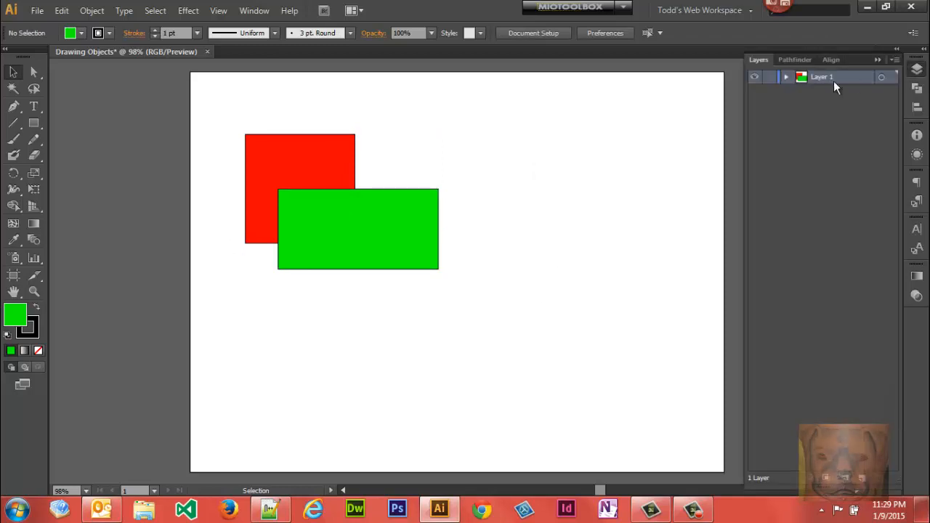
{"action": "left_click", "coordinate": [786, 76]}
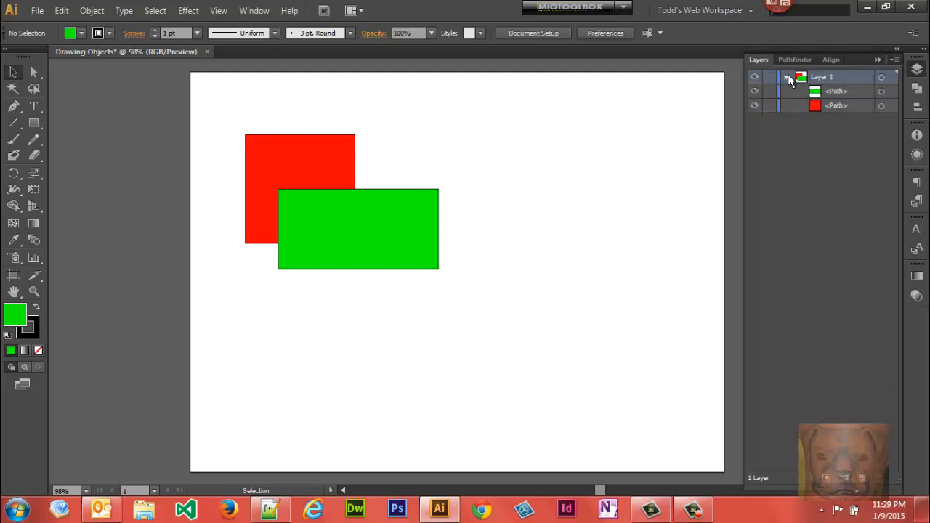
{"action": "left_click", "coordinate": [754, 91]}
{"action": "left_click", "coordinate": [755, 105]}
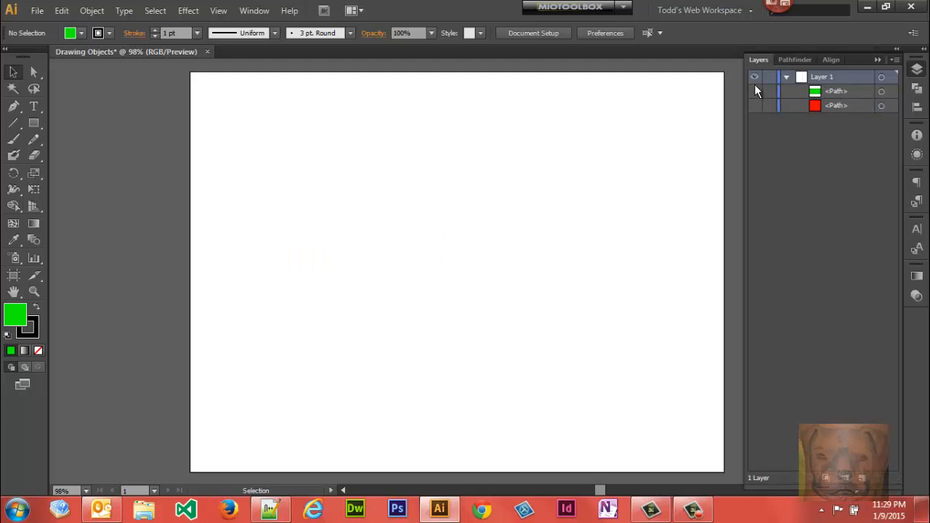
{"action": "left_click", "coordinate": [754, 91]}
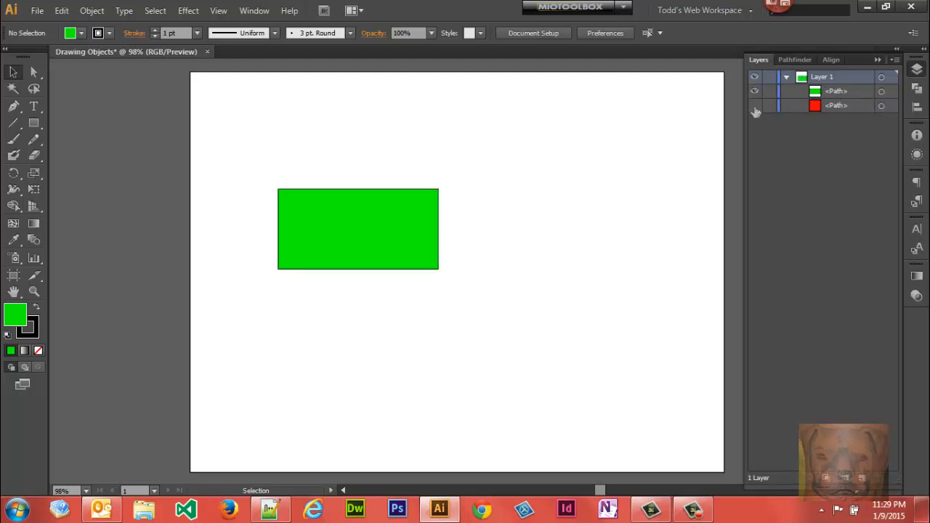
{"action": "left_click", "coordinate": [755, 105]}
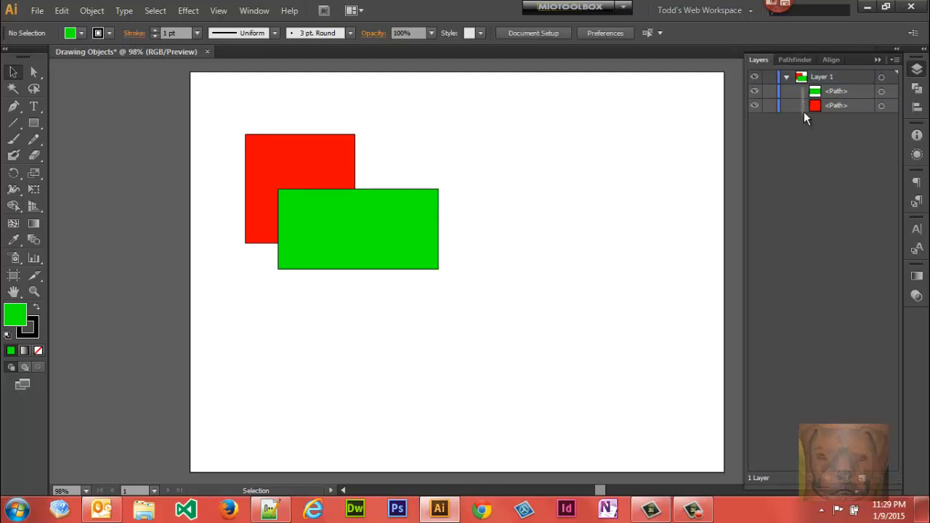
Step: Move the green path below the red path in Layer 1's stacking order, and restore the original order
{"action": "left_click_drag", "start_coordinate": [849, 93], "coordinate": [854, 110]}
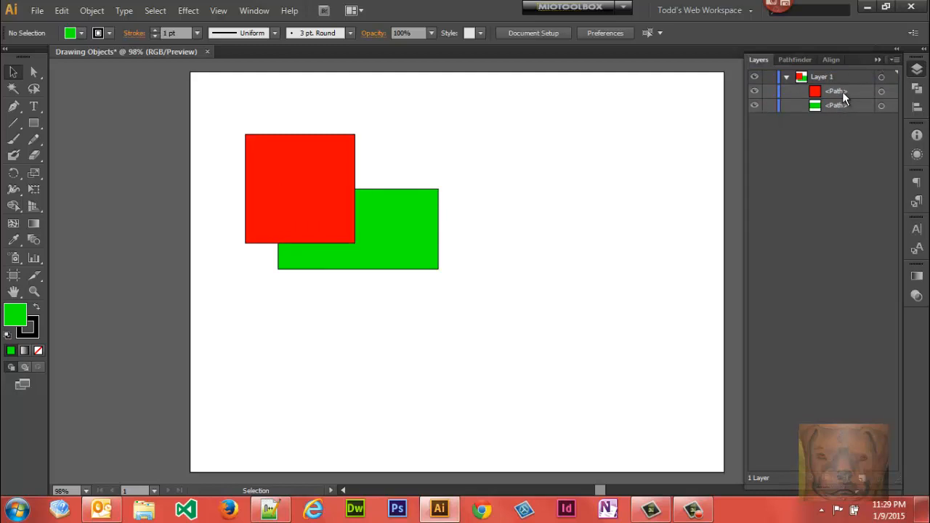
{"action": "left_click_drag", "start_coordinate": [858, 89], "coordinate": [859, 109]}
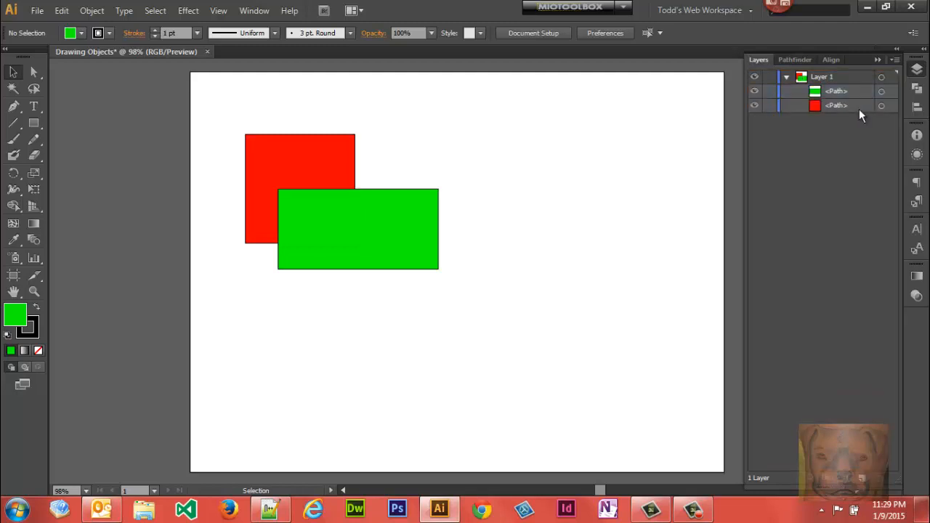
{"action": "double_click", "coordinate": [878, 57]}
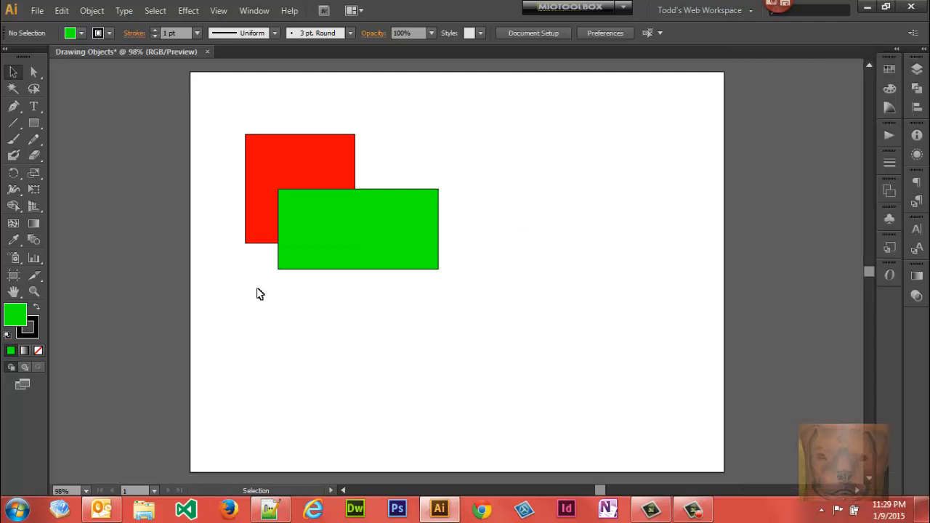
Step: Set the green rectangle's fill to None
{"action": "left_click", "coordinate": [330, 242]}
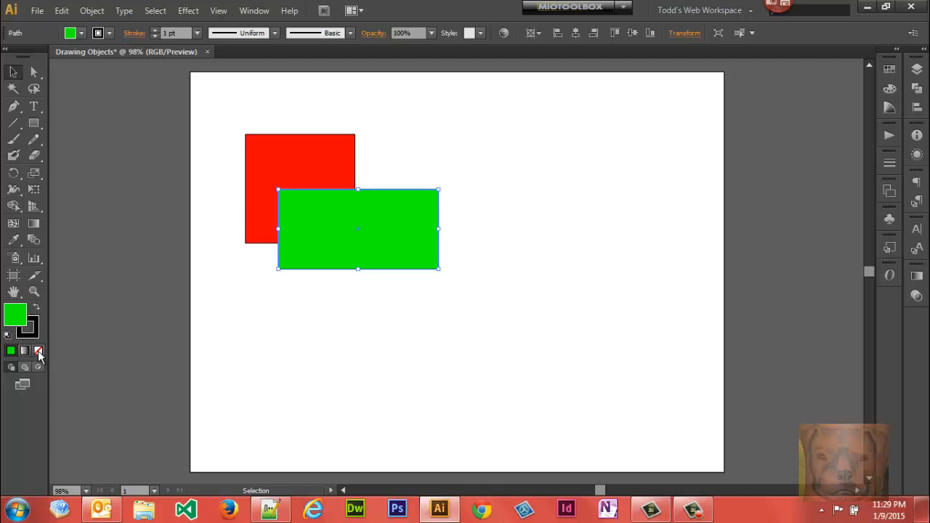
{"action": "left_click", "coordinate": [82, 34]}
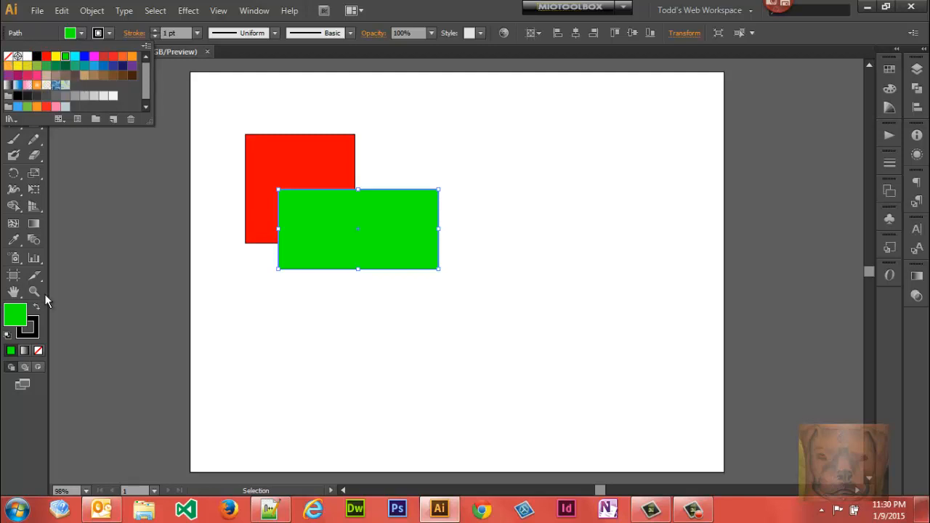
{"action": "left_click", "coordinate": [39, 353]}
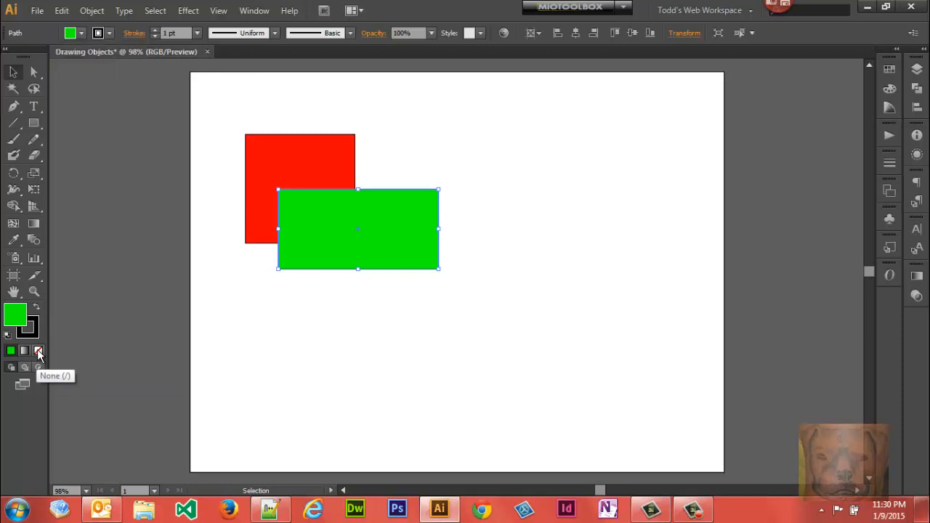
{"action": "left_click", "coordinate": [39, 353]}
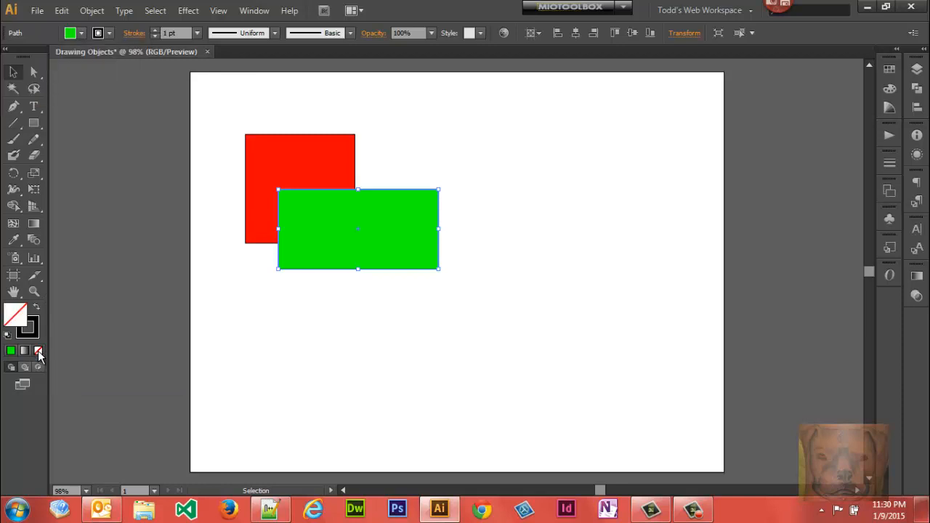
{"action": "left_click", "coordinate": [511, 272]}
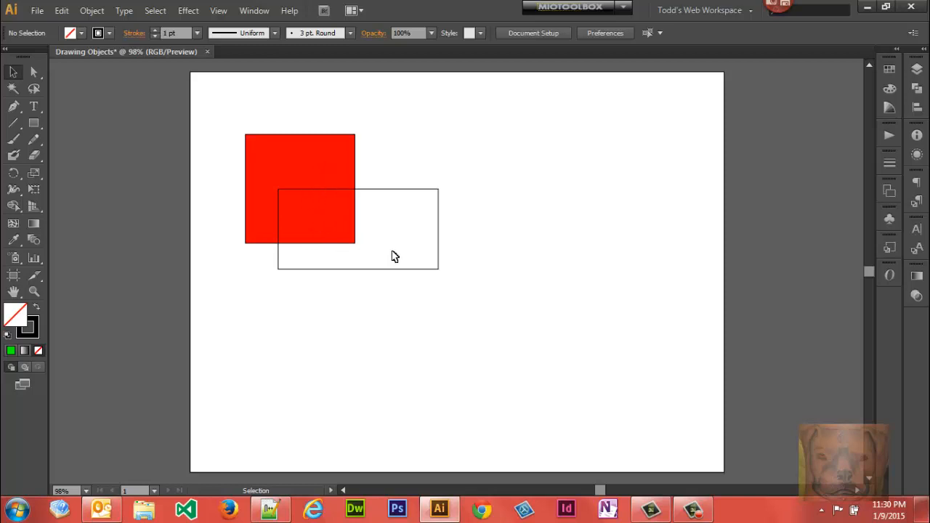
Step: Apply the RGB Blue swatch to the stroke of the unfilled wide rectangle
{"action": "left_click", "coordinate": [27, 328]}
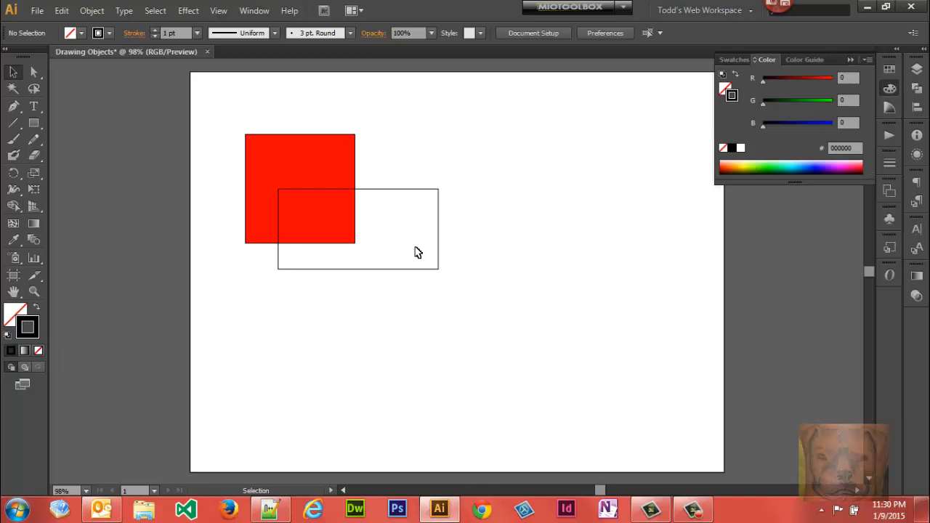
{"action": "left_click", "coordinate": [400, 189]}
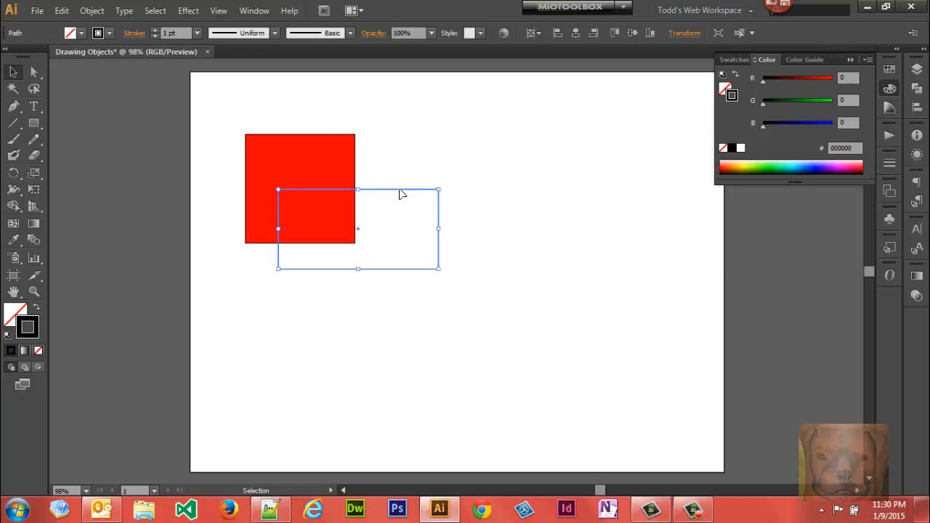
{"action": "left_click", "coordinate": [734, 59]}
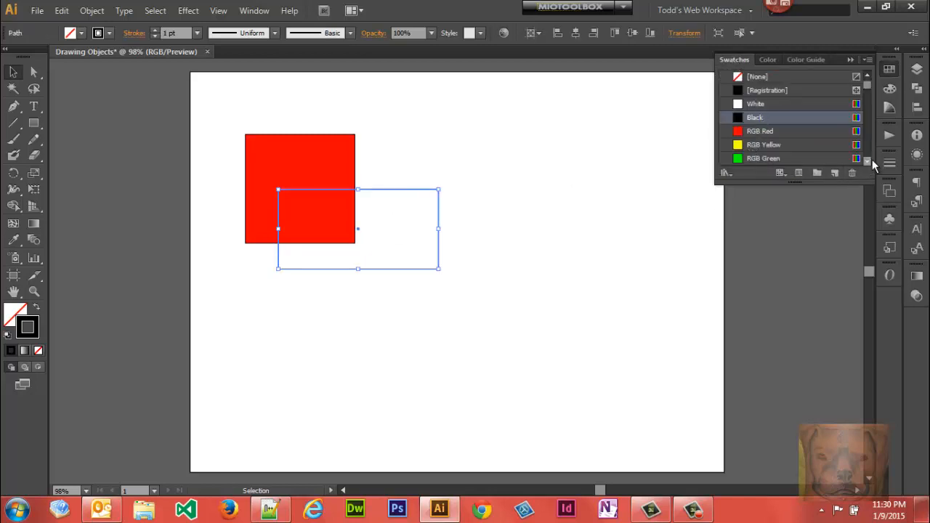
{"action": "left_click", "coordinate": [870, 149]}
{"action": "left_click", "coordinate": [742, 93]}
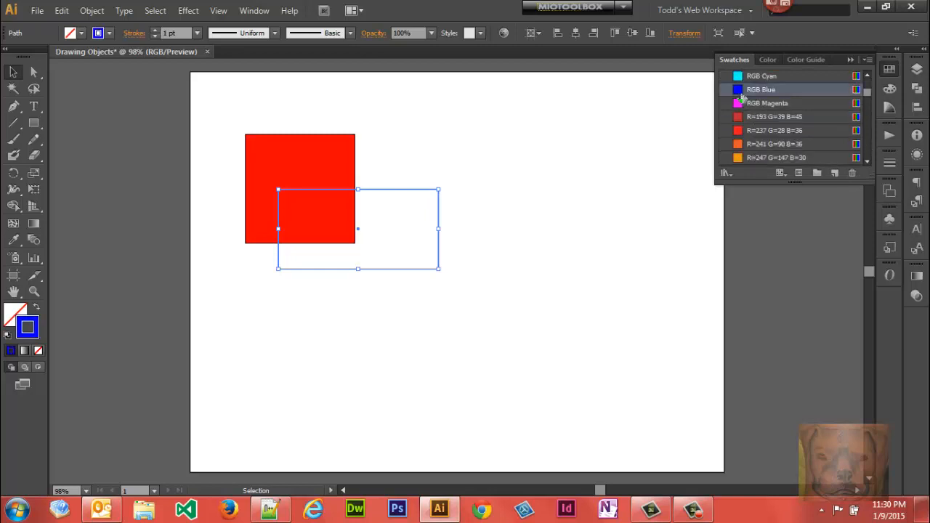
{"action": "left_click", "coordinate": [848, 58]}
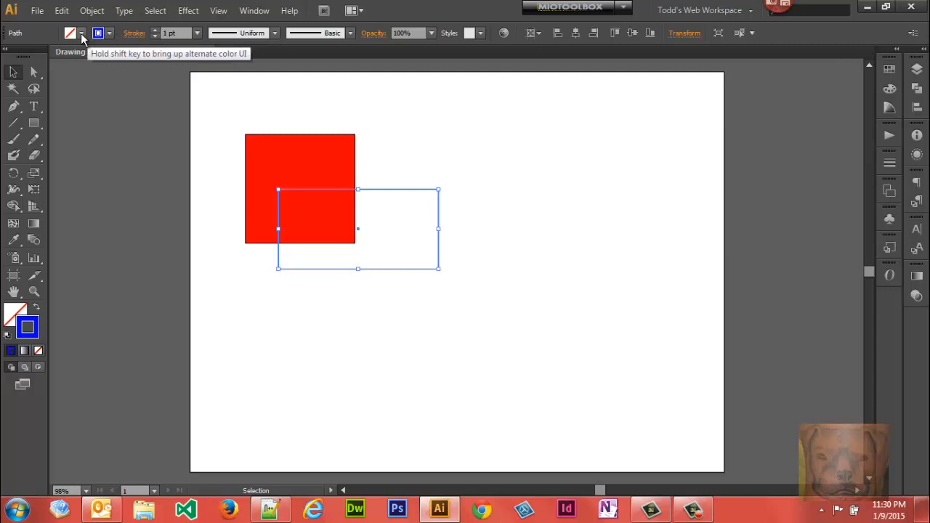
Step: Set the wide rectangle's stroke weight to 6 pt and deselect it
{"action": "left_click", "coordinate": [196, 34]}
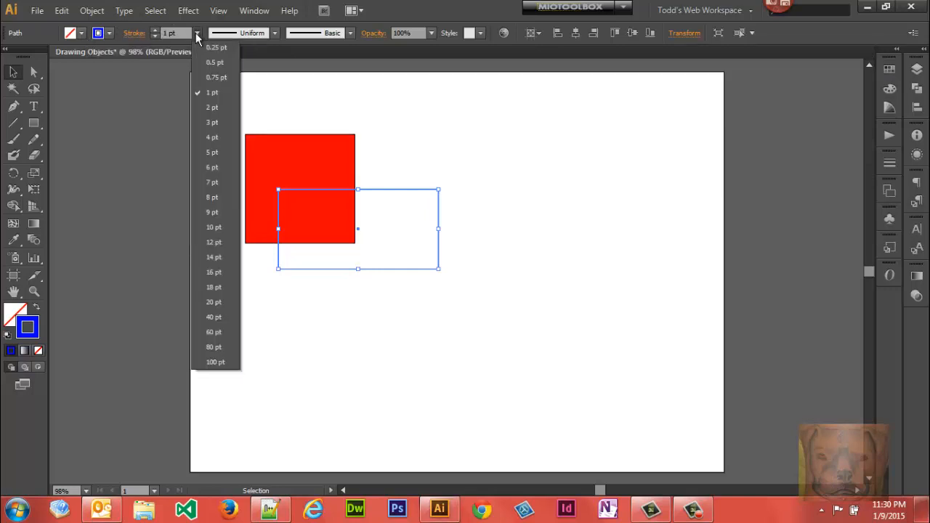
{"action": "left_click", "coordinate": [213, 166]}
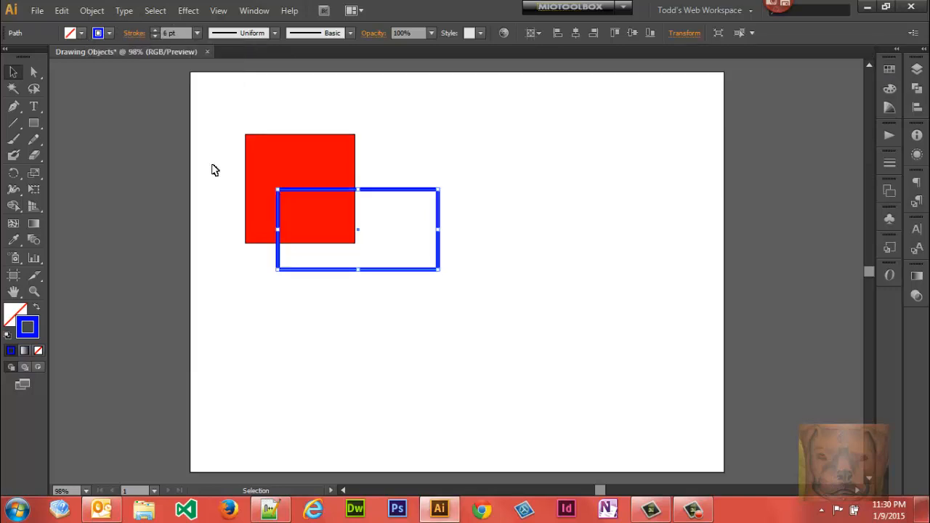
{"action": "left_click", "coordinate": [413, 160]}
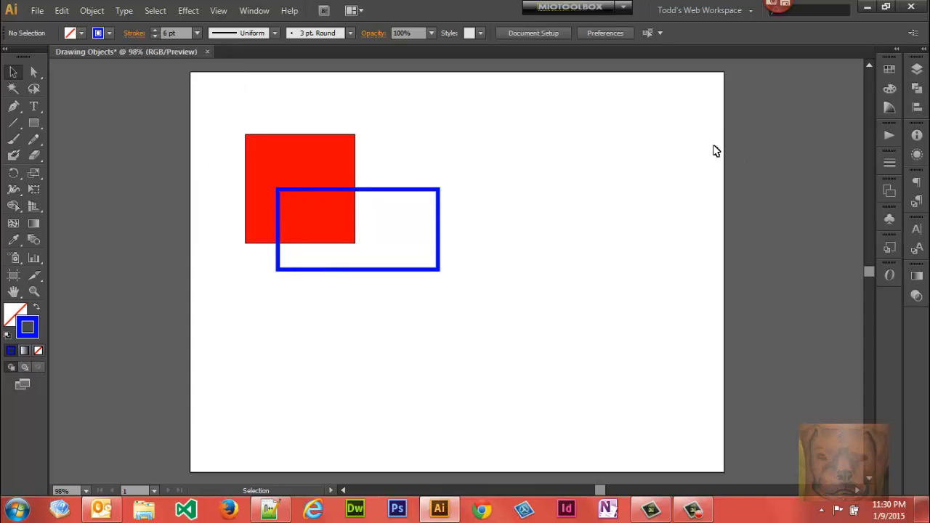
Step: Set the red square's stroke to None and deselect it
{"action": "left_click", "coordinate": [315, 176]}
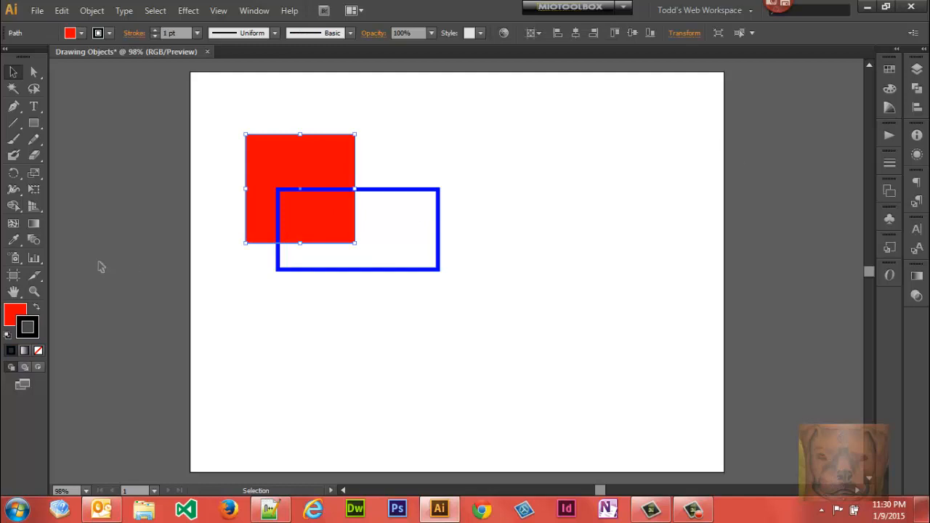
{"action": "left_click", "coordinate": [109, 33]}
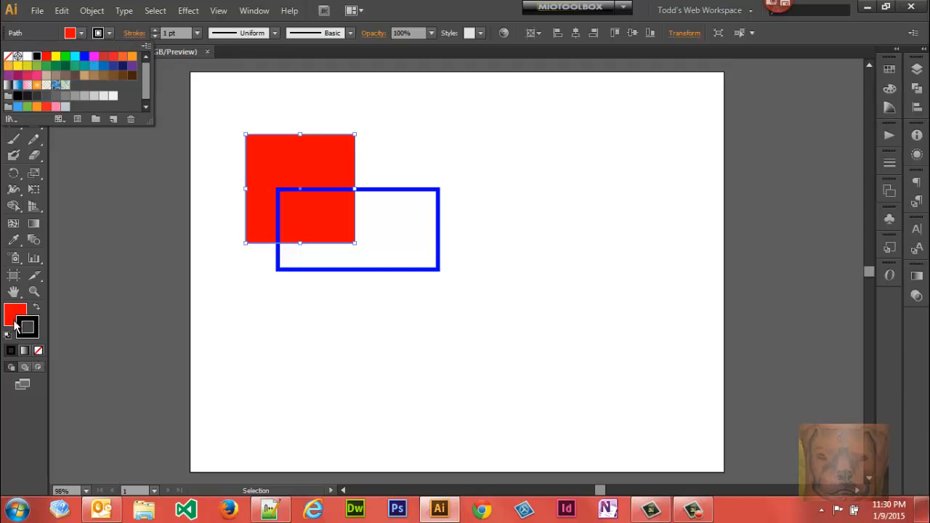
{"action": "left_click", "coordinate": [40, 353]}
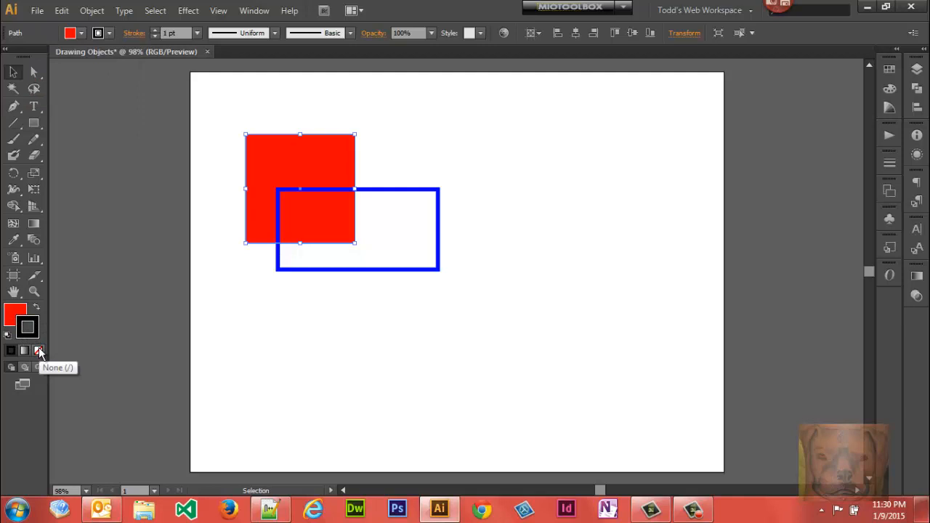
{"action": "left_click", "coordinate": [294, 343]}
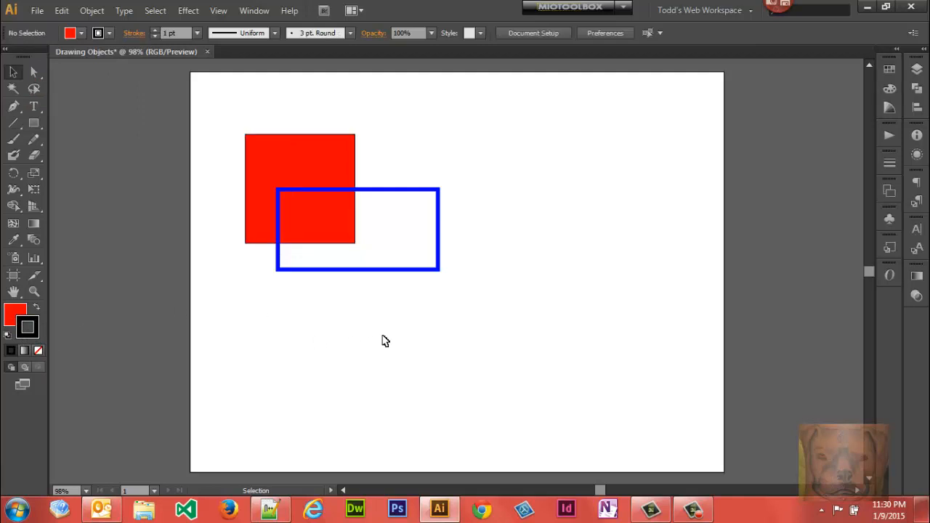
{"action": "left_click", "coordinate": [249, 184]}
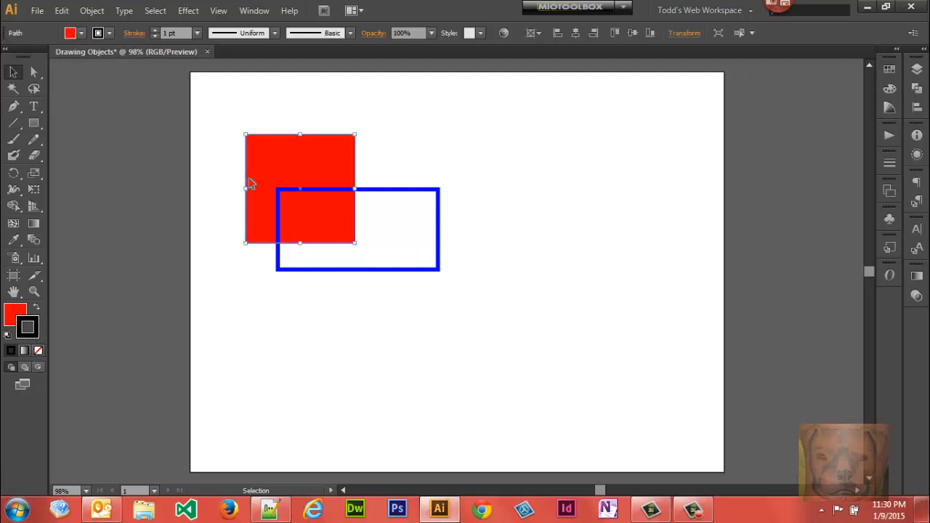
{"action": "left_click", "coordinate": [38, 351]}
{"action": "left_click", "coordinate": [284, 364]}
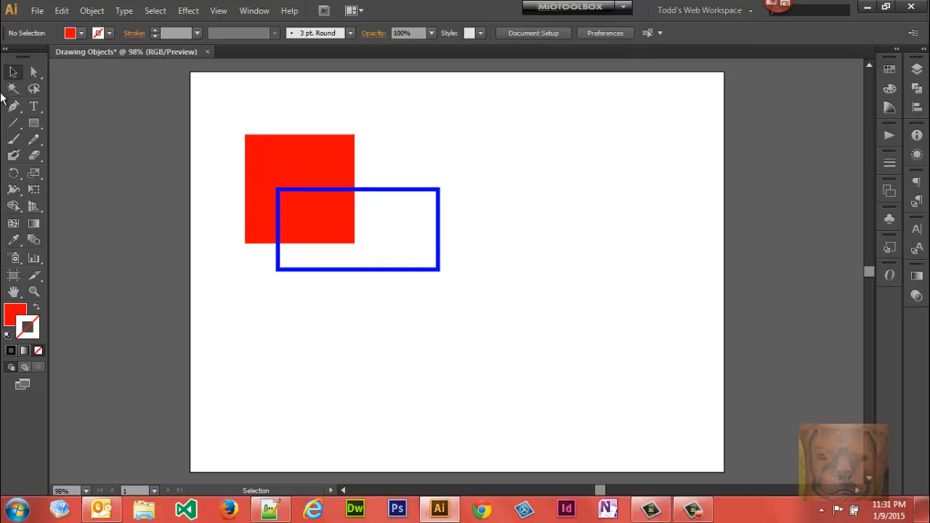
Step: Draw a wide rounded rectangle in the upper-right area of the artboard
{"action": "left_click", "coordinate": [34, 123]}
{"action": "left_click", "coordinate": [63, 138]}
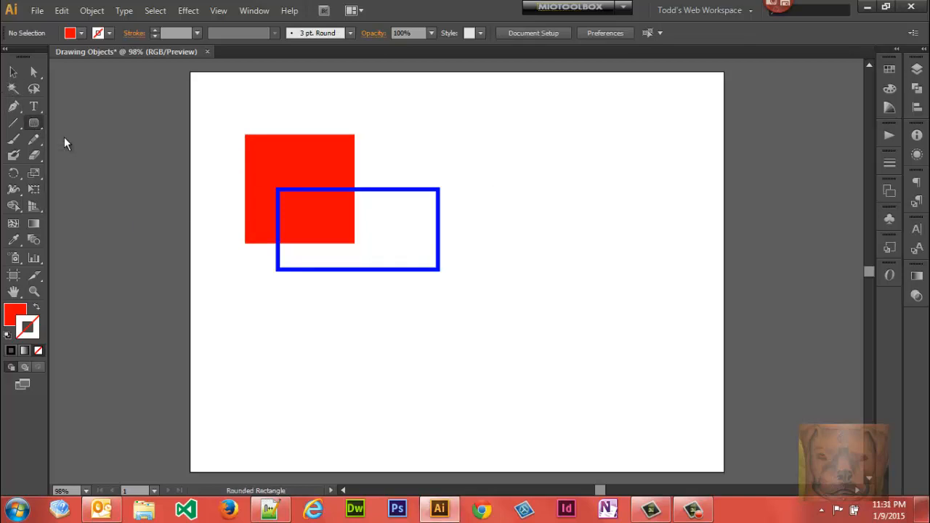
{"action": "left_click_drag", "start_coordinate": [496, 126], "coordinate": [600, 179]}
Step: Draw a wide ellipse below the rounded rectangle and a perfect circle near the artboard's bottom center
{"action": "left_click", "coordinate": [33, 123]}
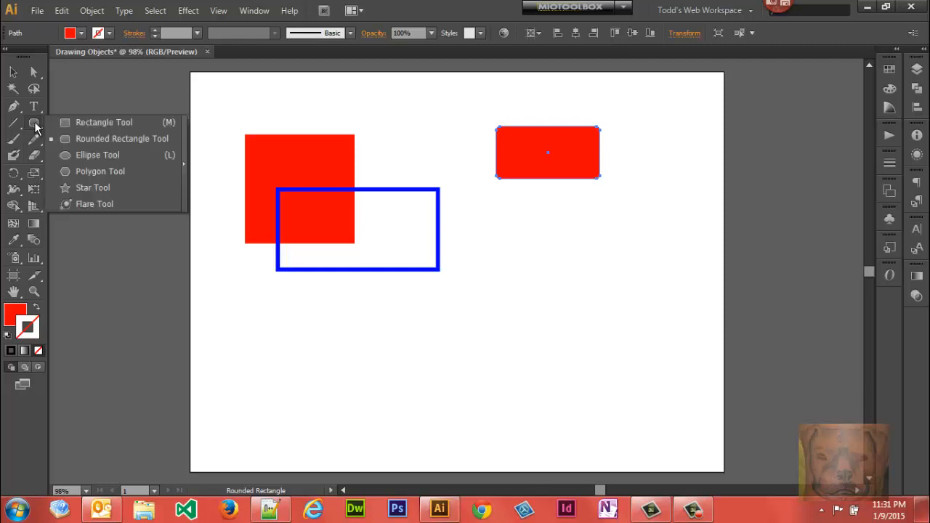
{"action": "left_click", "coordinate": [64, 155]}
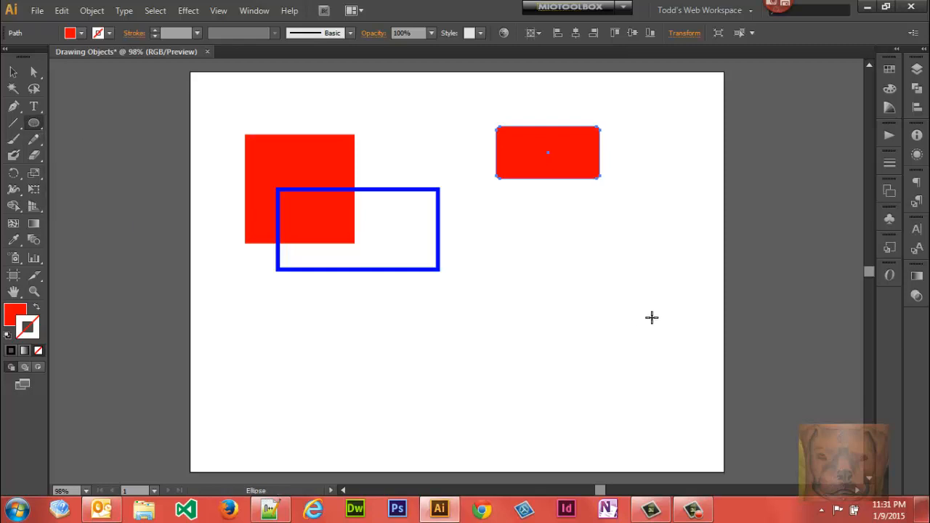
{"action": "left_click_drag", "start_coordinate": [516, 261], "coordinate": [684, 330]}
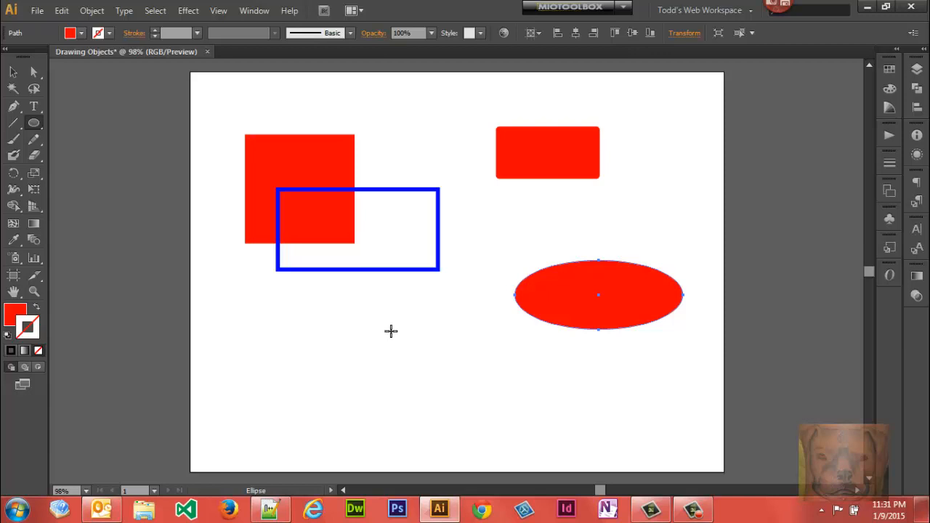
{"action": "left_click_drag", "start_coordinate": [391, 331], "coordinate": [519, 424]}
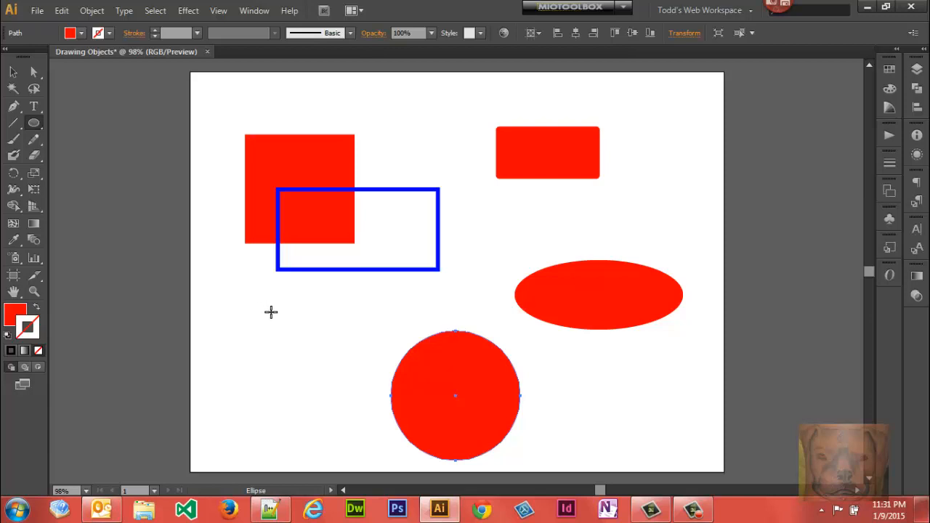
Step: Draw an equal-sided rounded square in the artboard's lower-left area, beside the circle
{"action": "left_click", "coordinate": [37, 125]}
{"action": "left_click", "coordinate": [76, 138]}
{"action": "left_click_drag", "start_coordinate": [246, 347], "coordinate": [347, 398]}
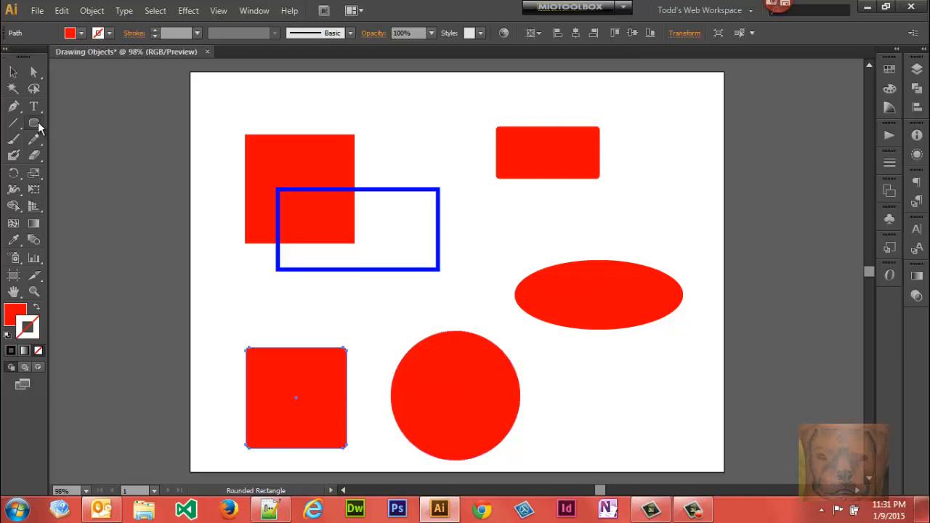
Step: Draw a hexagon with the Polygon tool at the artboard's top edge, above the blue-outlined rectangle
{"action": "left_click_drag", "start_coordinate": [38, 124], "coordinate": [75, 169]}
{"action": "left_click_drag", "start_coordinate": [388, 95], "coordinate": [420, 137]}
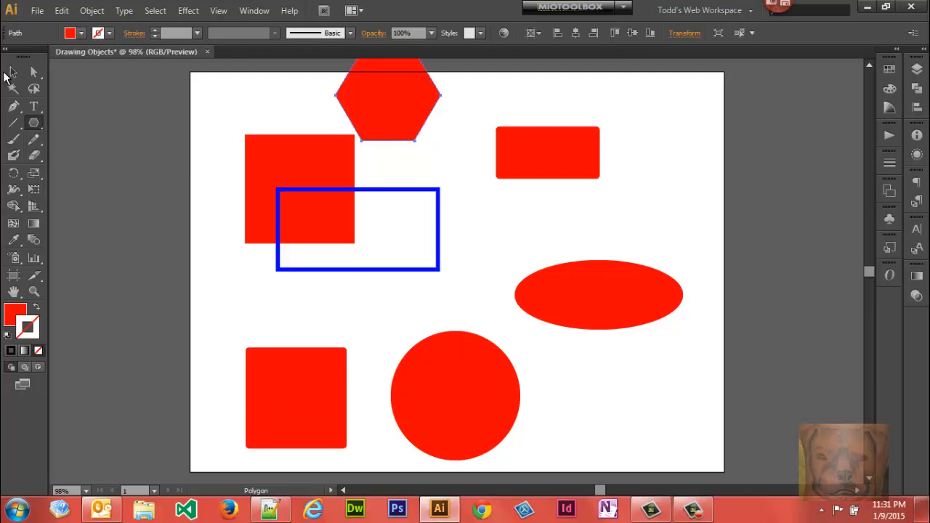
Step: Move the hexagon fully onto the artboard beside the rounded rectangle, and draw a second, tilted hexagon just below it with the Polygon tool
{"action": "left_click", "coordinate": [12, 72]}
{"action": "left_click_drag", "start_coordinate": [392, 96], "coordinate": [427, 131]}
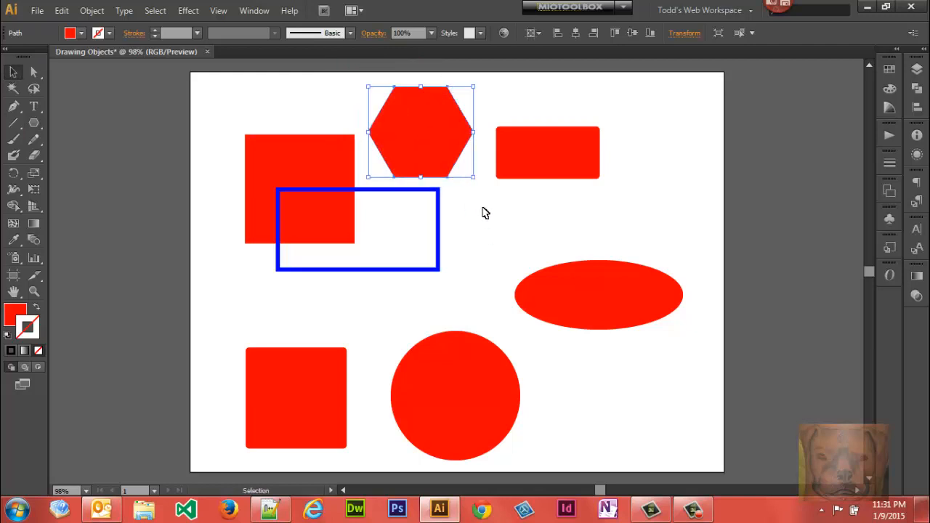
{"action": "left_click", "coordinate": [486, 212]}
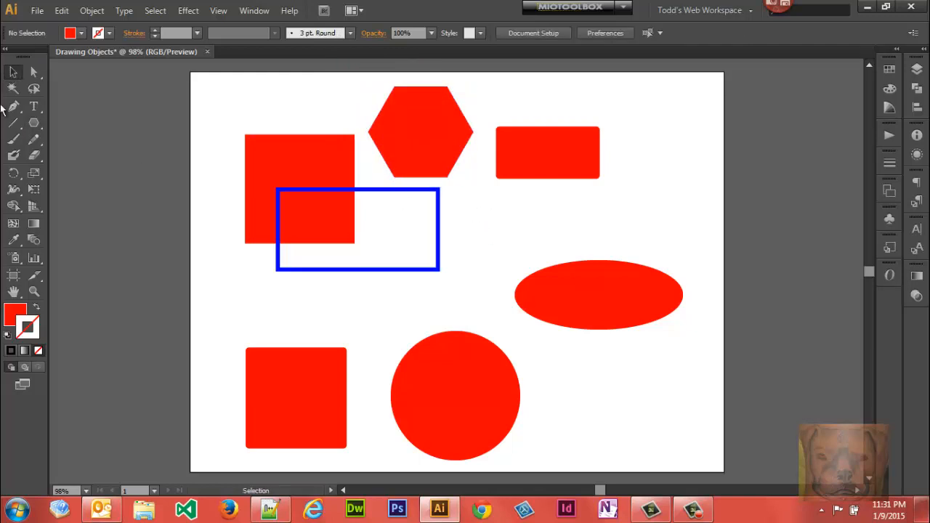
{"action": "left_click", "coordinate": [34, 123], "text": "alt"}
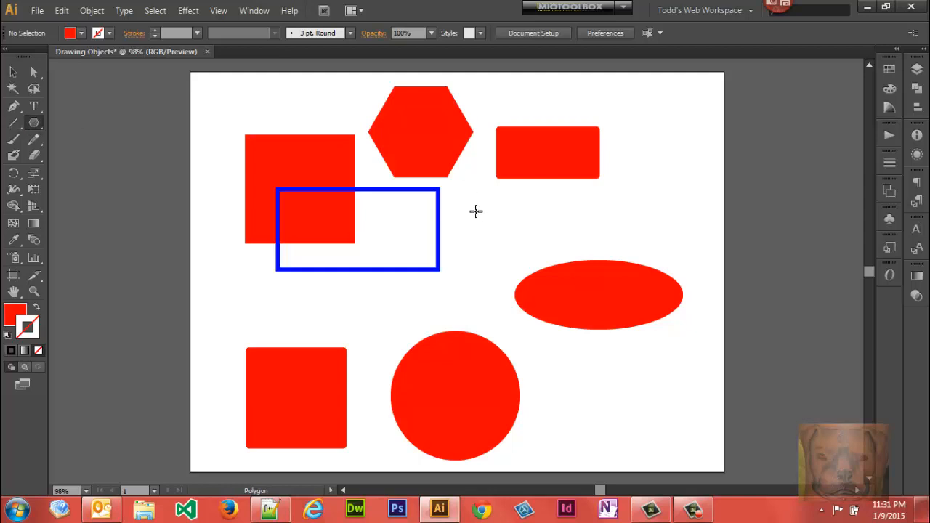
{"action": "left_click_drag", "start_coordinate": [476, 211], "coordinate": [541, 195]}
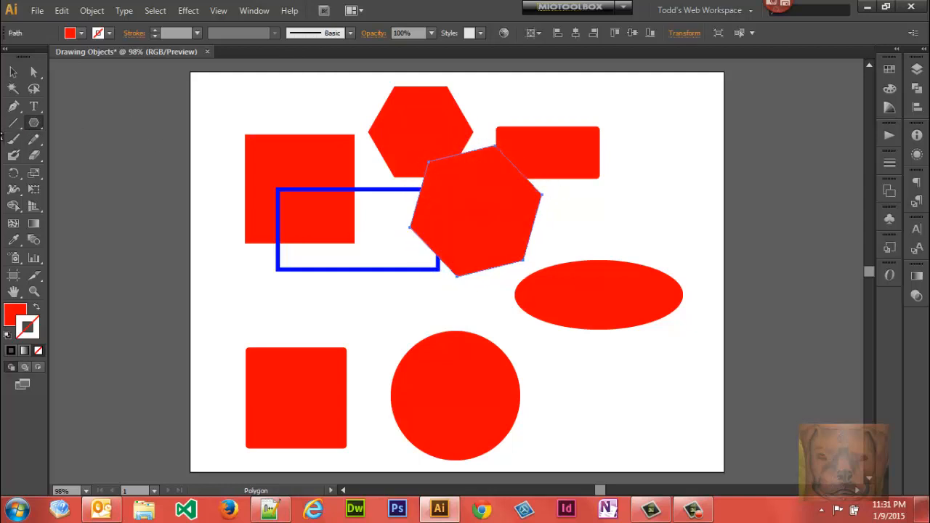
Step: Draw a tilted five-pointed star across the artboard's left edge with the Star tool, and undo it
{"action": "left_click", "coordinate": [36, 126]}
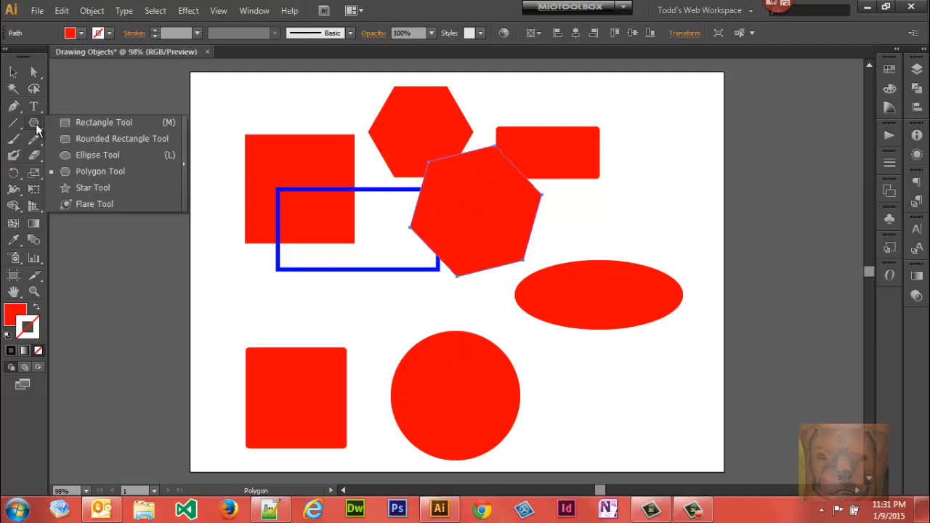
{"action": "left_click", "coordinate": [68, 187]}
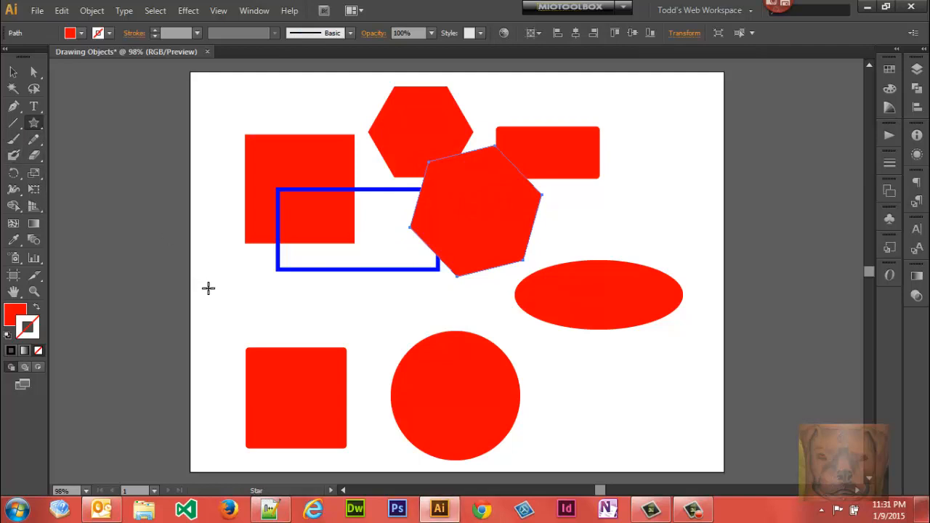
{"action": "left_click_drag", "start_coordinate": [208, 288], "coordinate": [260, 314]}
{"action": "left_click", "coordinate": [13, 73]}
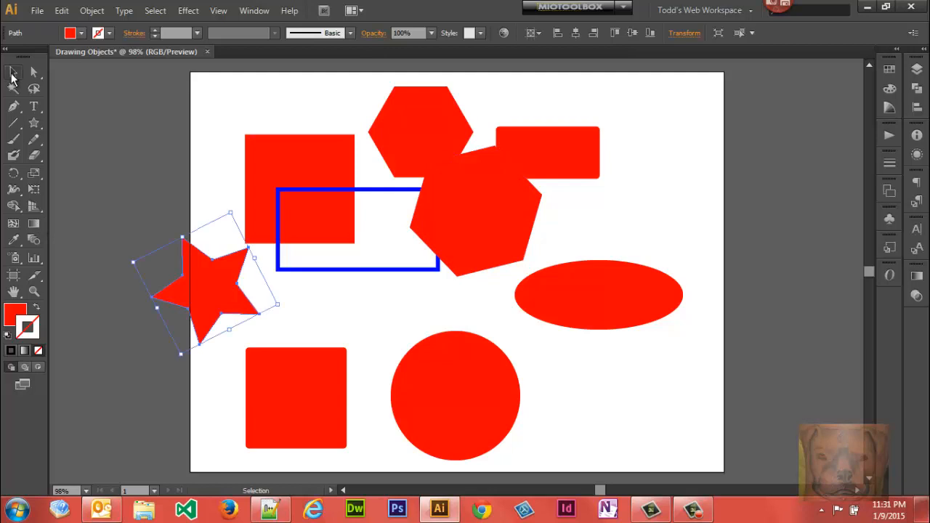
{"action": "double_click", "coordinate": [222, 303]}
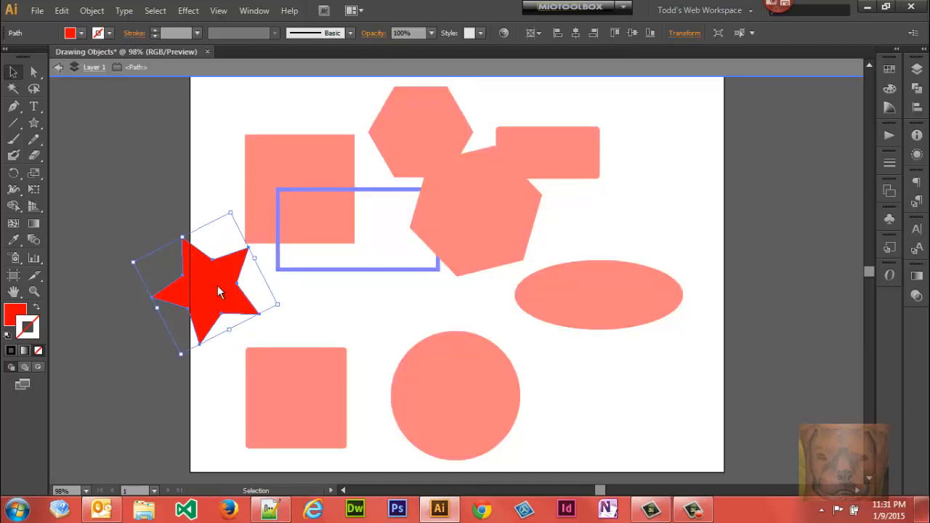
{"action": "right_click", "coordinate": [218, 292]}
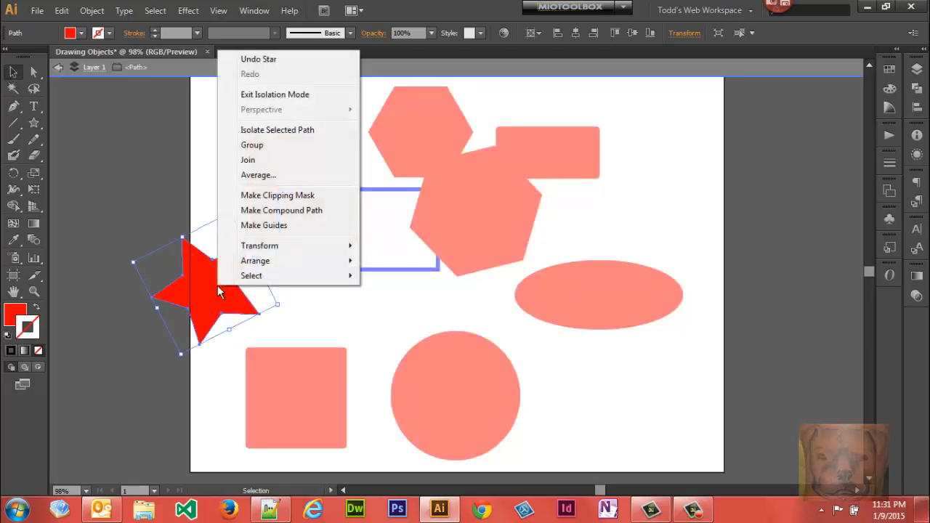
{"action": "left_click", "coordinate": [250, 59]}
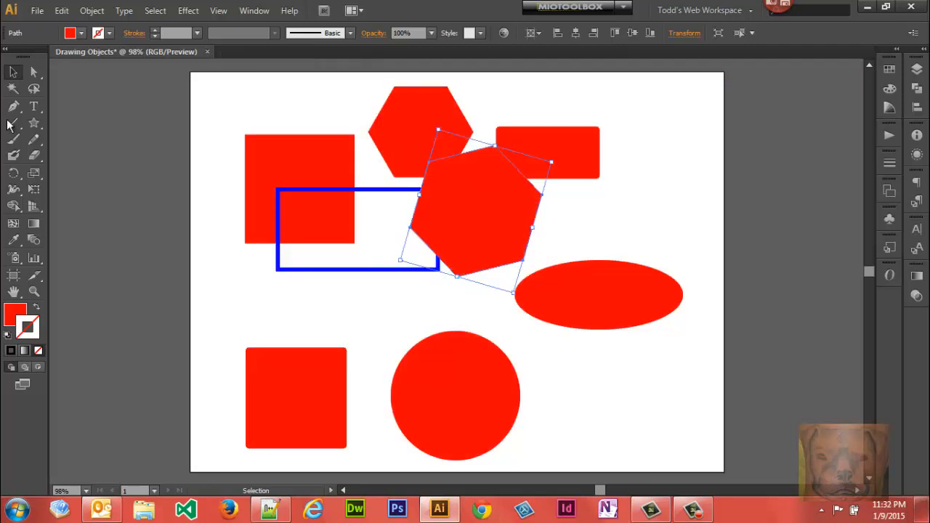
Step: Create a triangle as a three-point star, radii 85.7933 px and 42.8966 px, between the two left squares, and scale it up proportionally
{"action": "left_click", "coordinate": [33, 125]}
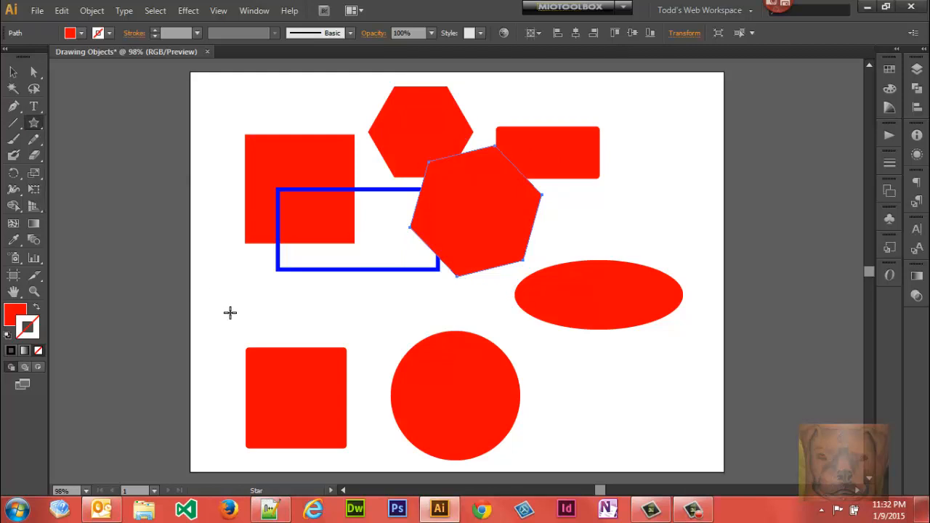
{"action": "left_click", "coordinate": [230, 313]}
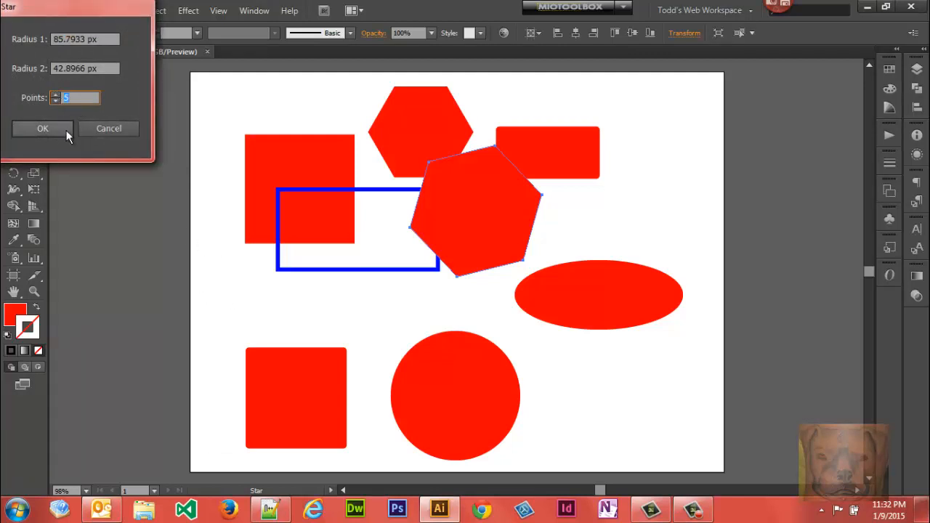
{"action": "left_click", "coordinate": [95, 128]}
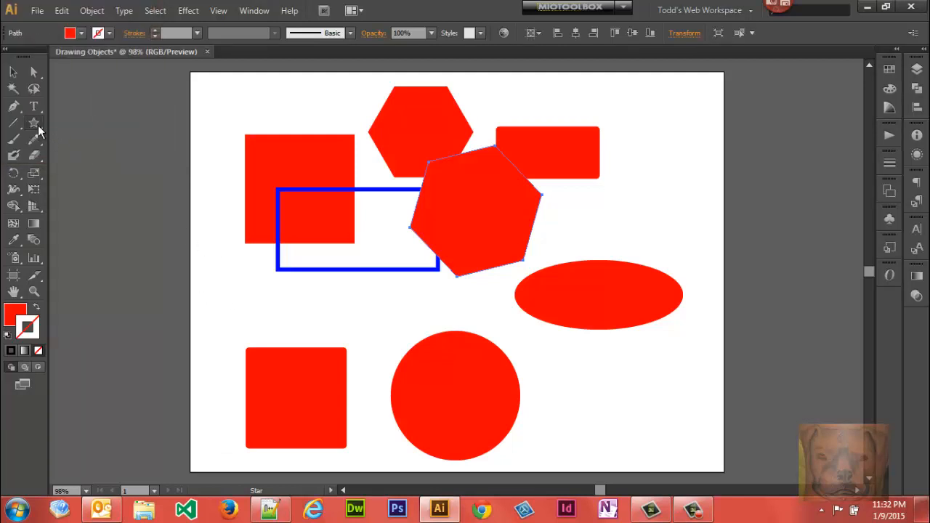
{"action": "left_click", "coordinate": [245, 292]}
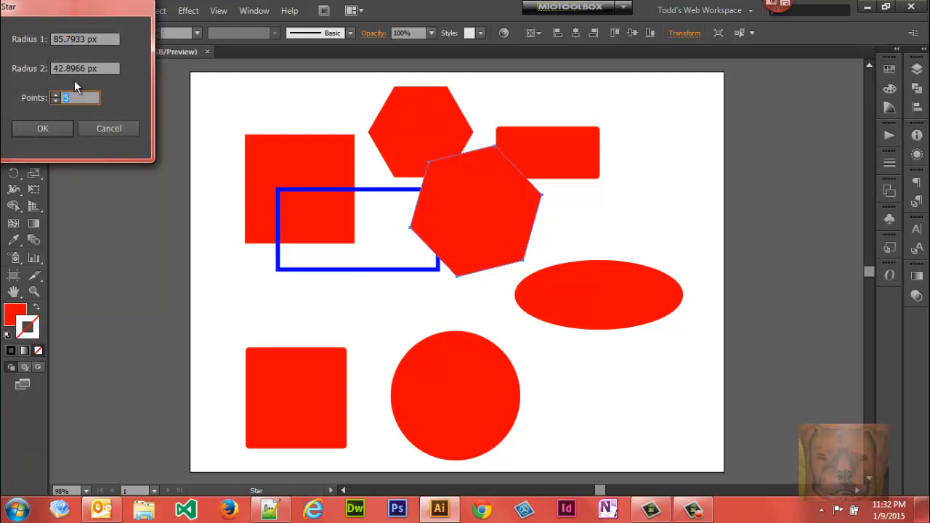
{"action": "left_click", "coordinate": [62, 128]}
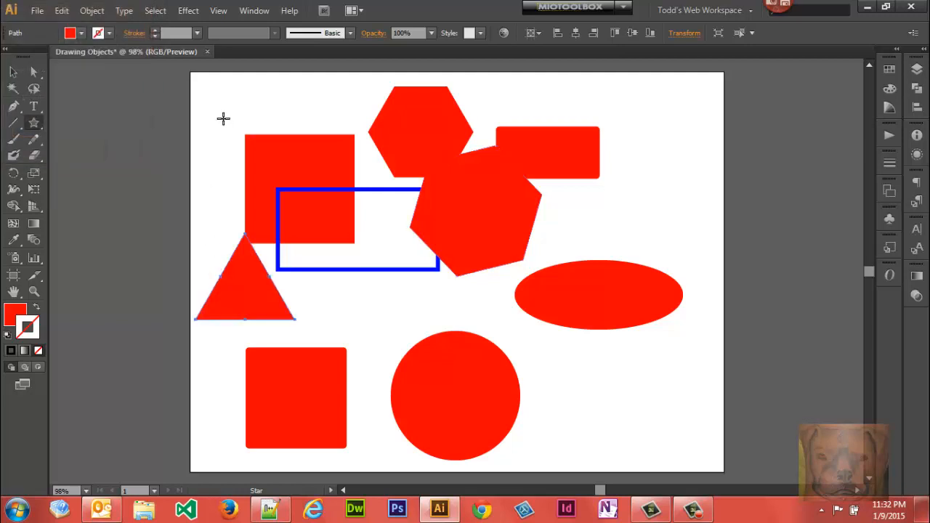
{"action": "left_click", "coordinate": [13, 72]}
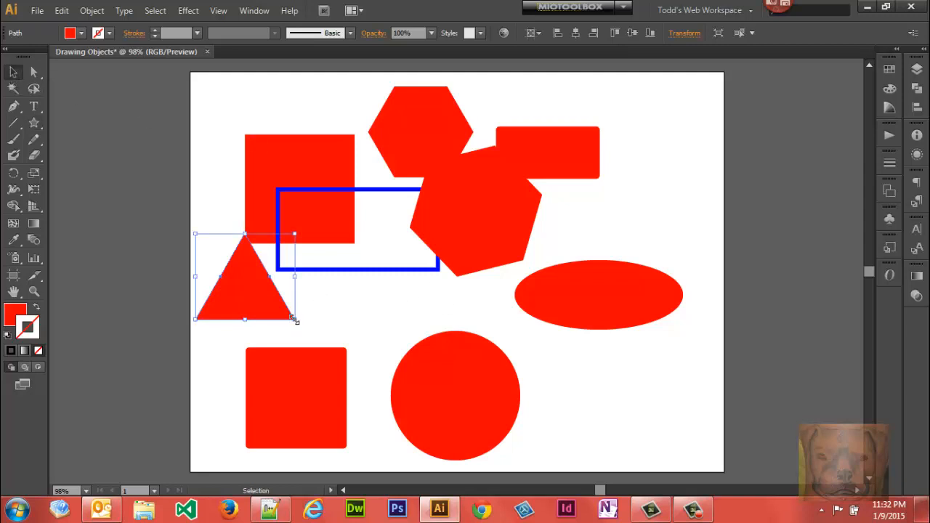
{"action": "left_click_drag", "start_coordinate": [295, 318], "coordinate": [318, 340]}
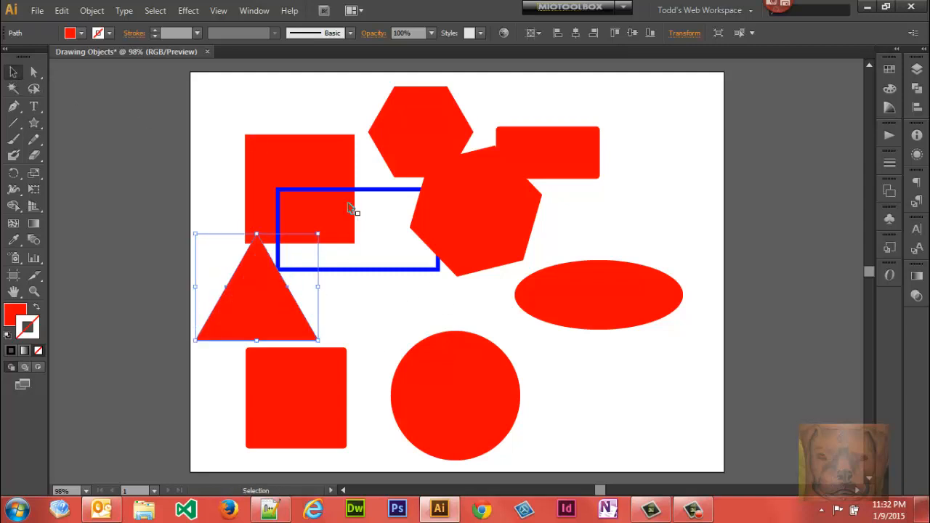
Step: Enlarge the upper-left red square and the blue-outlined rectangle, keeping the proportions of both
{"action": "left_click", "coordinate": [337, 172]}
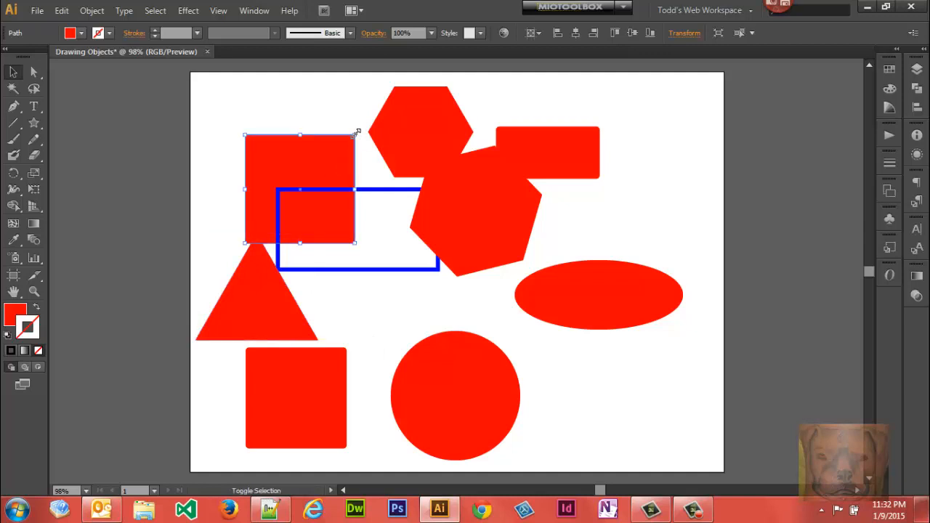
{"action": "left_click_drag", "start_coordinate": [357, 133], "coordinate": [375, 115]}
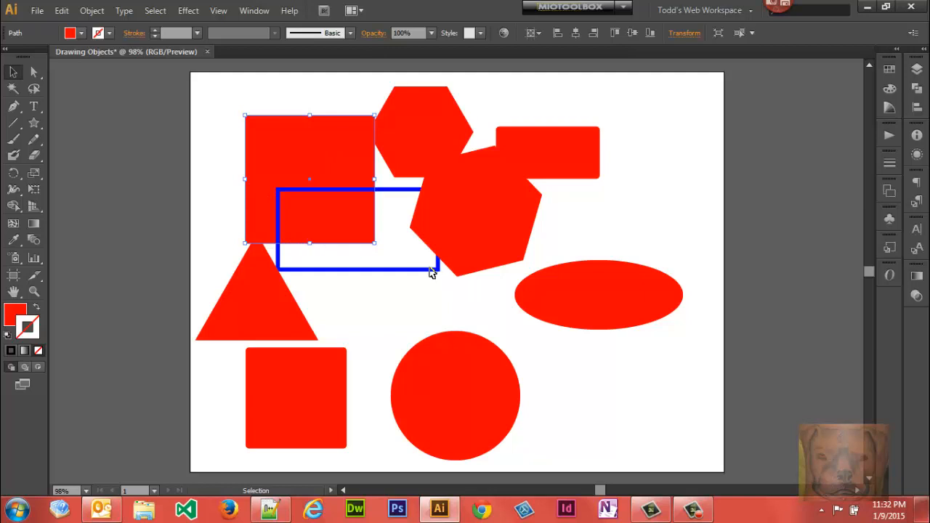
{"action": "left_click", "coordinate": [399, 270]}
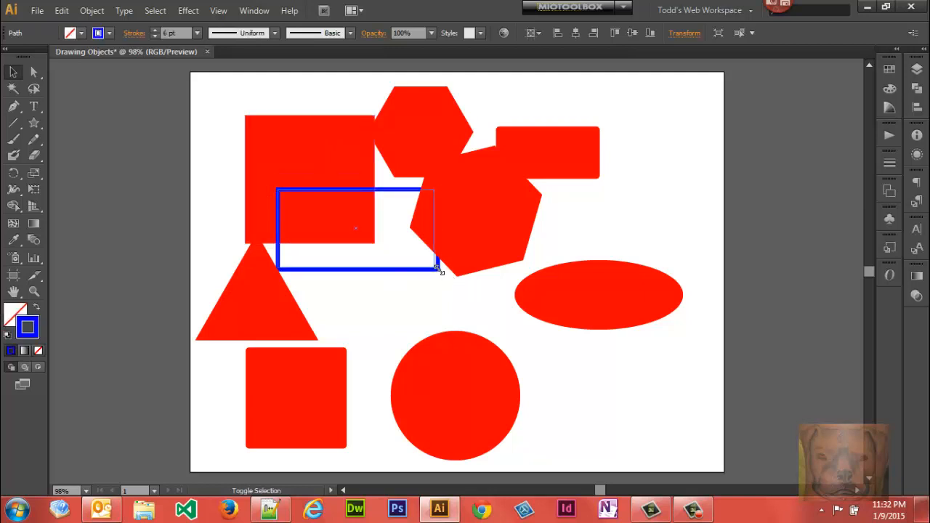
{"action": "left_click_drag", "start_coordinate": [439, 271], "coordinate": [468, 284]}
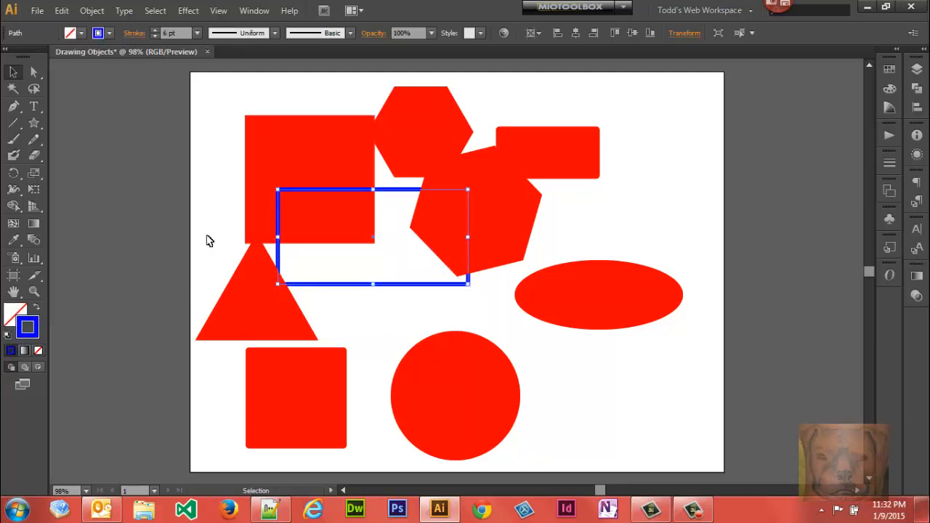
Step: Change the fill of the upper-left square to dark blue 0004a2 and collapse the color options
{"action": "left_click", "coordinate": [295, 173]}
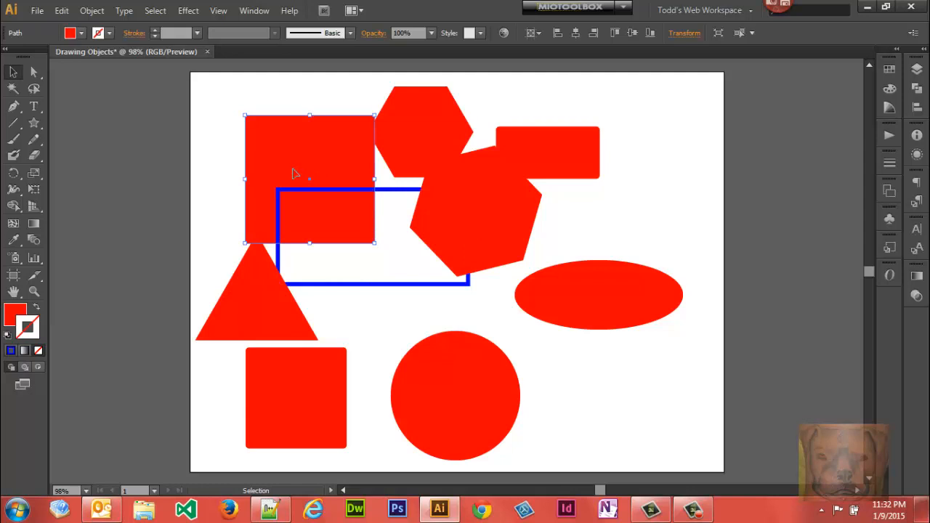
{"action": "left_click", "coordinate": [14, 320]}
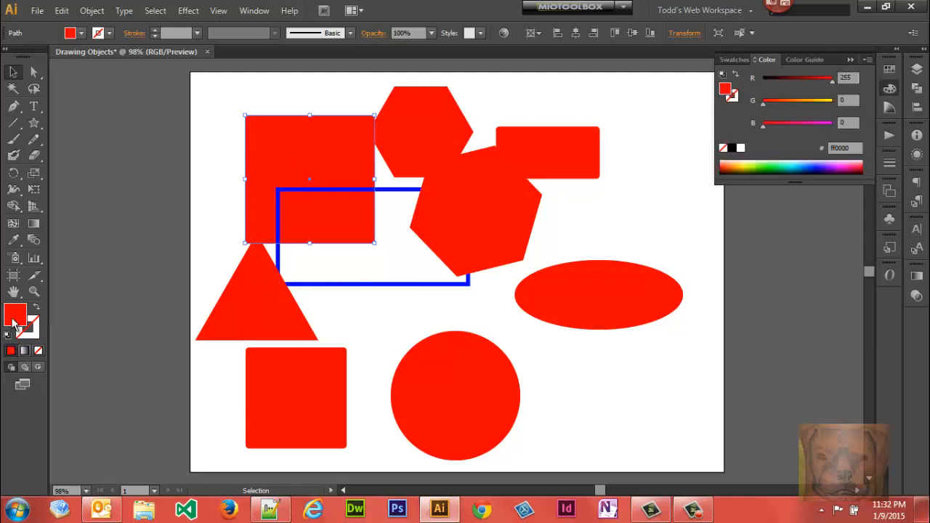
{"action": "left_click", "coordinate": [816, 165]}
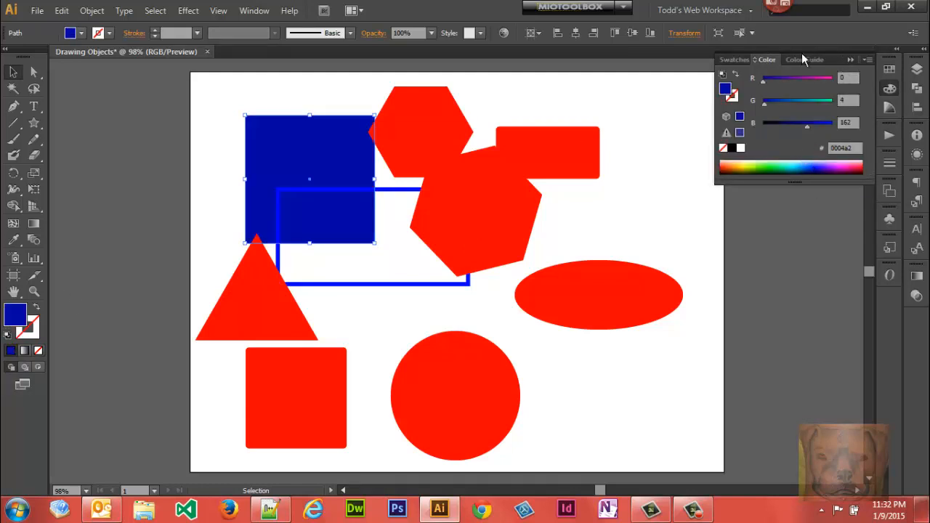
{"action": "left_click", "coordinate": [734, 60]}
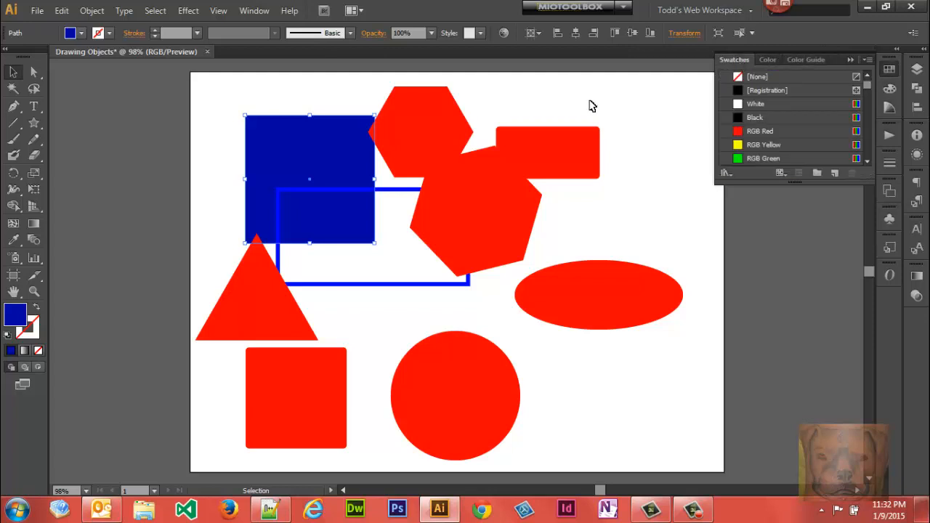
{"action": "left_click", "coordinate": [82, 32]}
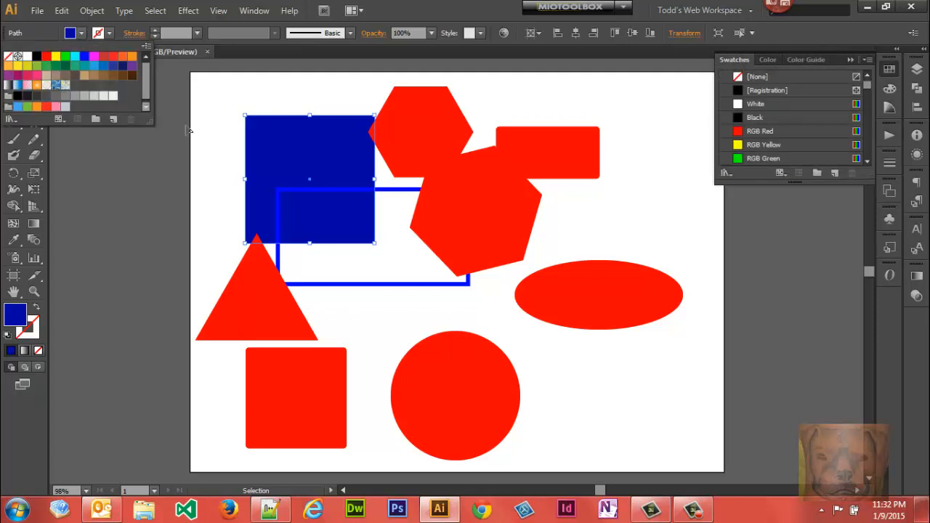
{"action": "left_click", "coordinate": [851, 59]}
{"action": "left_click", "coordinate": [851, 59]}
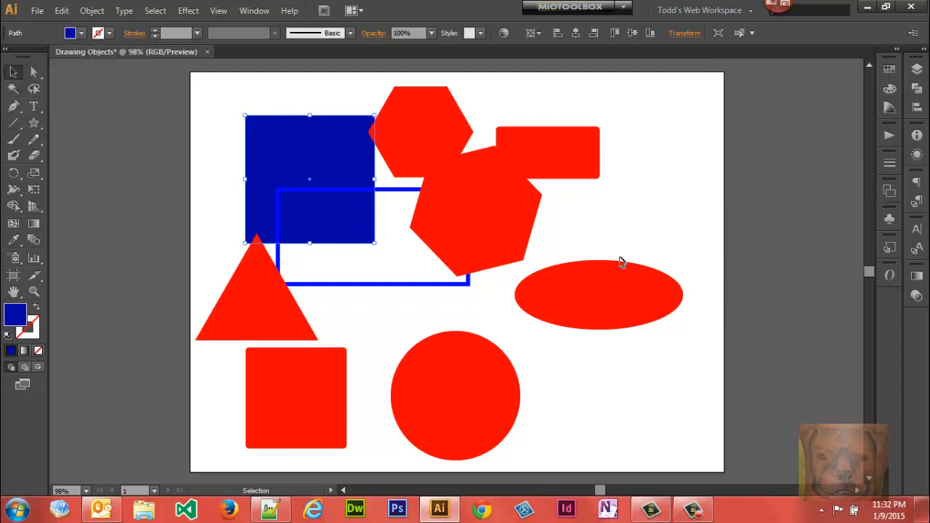